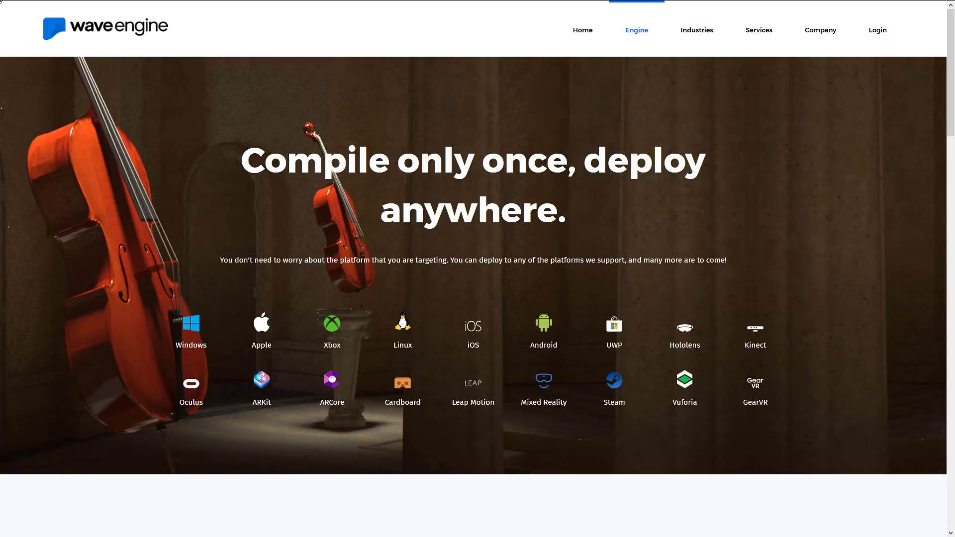
- Switch from the Wave Engine site to the 'A Closer look at the Wave Engine game engine' video window
mouse_move(603, 3)
- Use Ctrl+Tab to change browser tabs and bring up the 'WaveEngine 3.0 preview' blog post
key("ctrl+Tab")
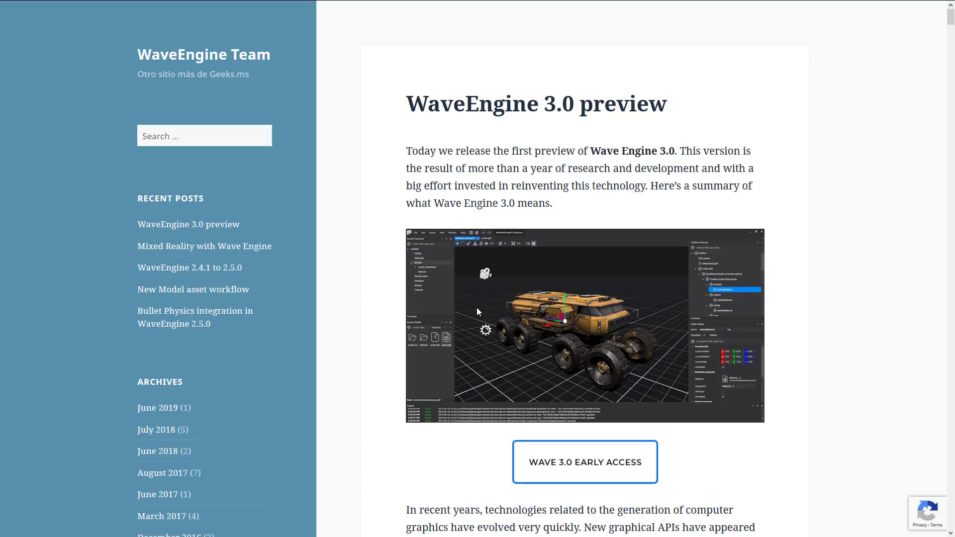
- Scroll past the new launcher, WaveEditor and Effect Editor sections to Single Pass (Instanced) Stereo Rendering
scroll(524, 362, "down", 5)
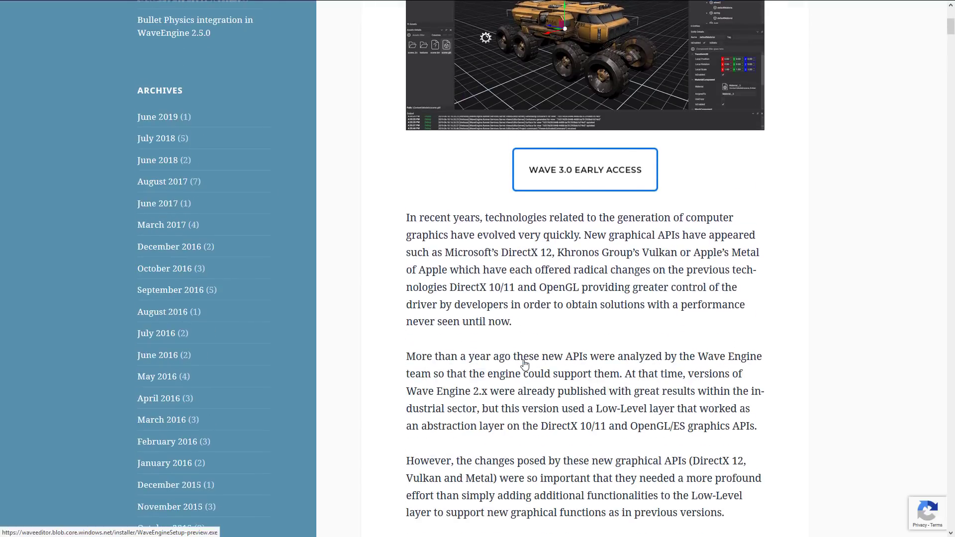
scroll(524, 363, "down", 11)
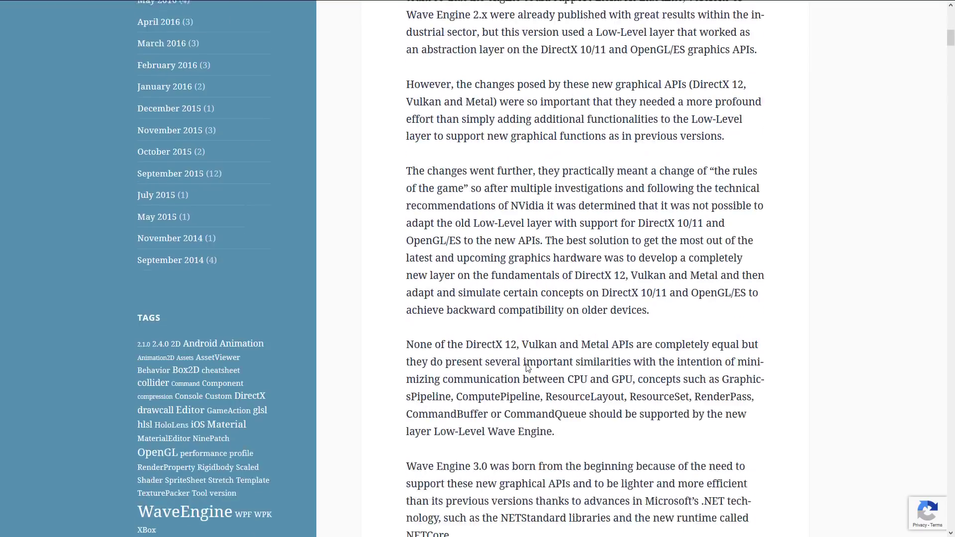
scroll(527, 363, "down", 4)
scroll(567, 56, "up", 2)
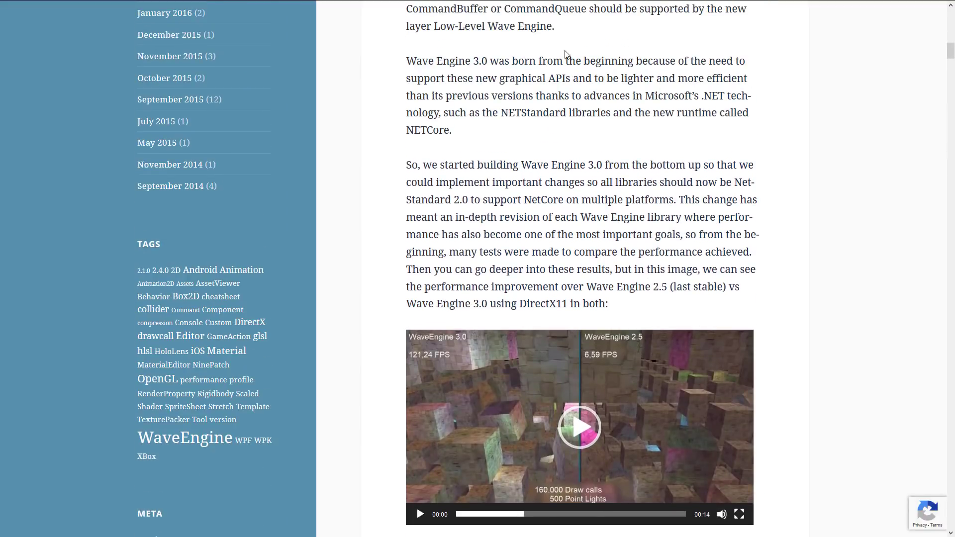
scroll(746, 305, "down", 1)
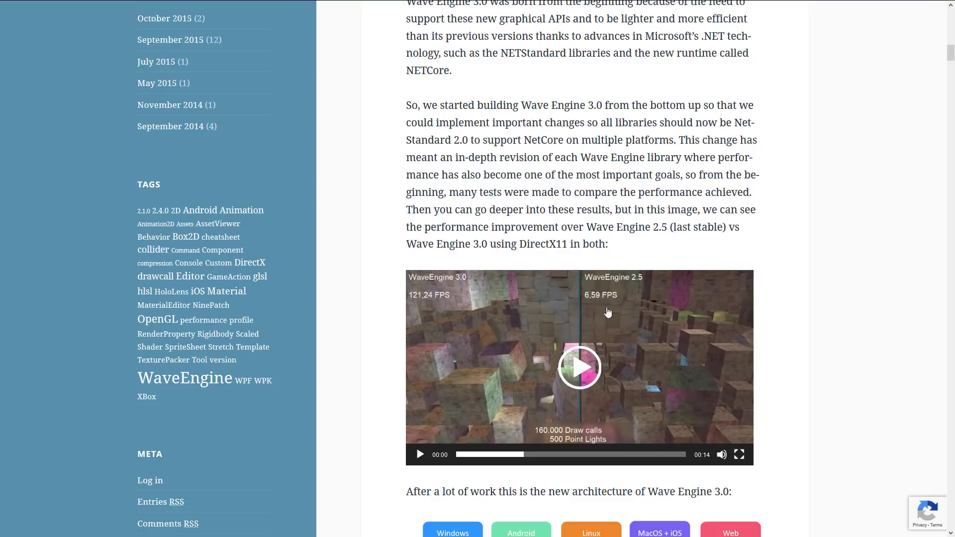
scroll(873, 337, "down", 3)
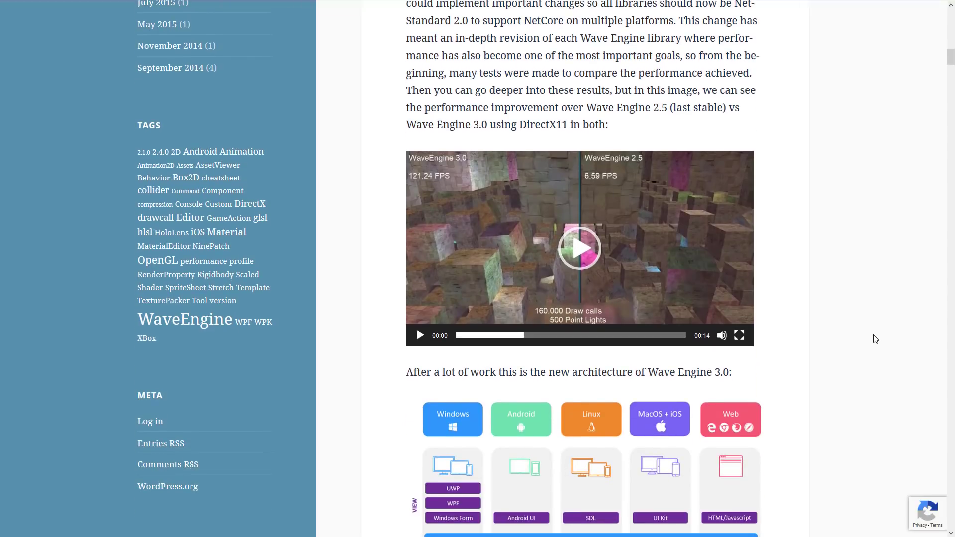
scroll(874, 337, "down", 6)
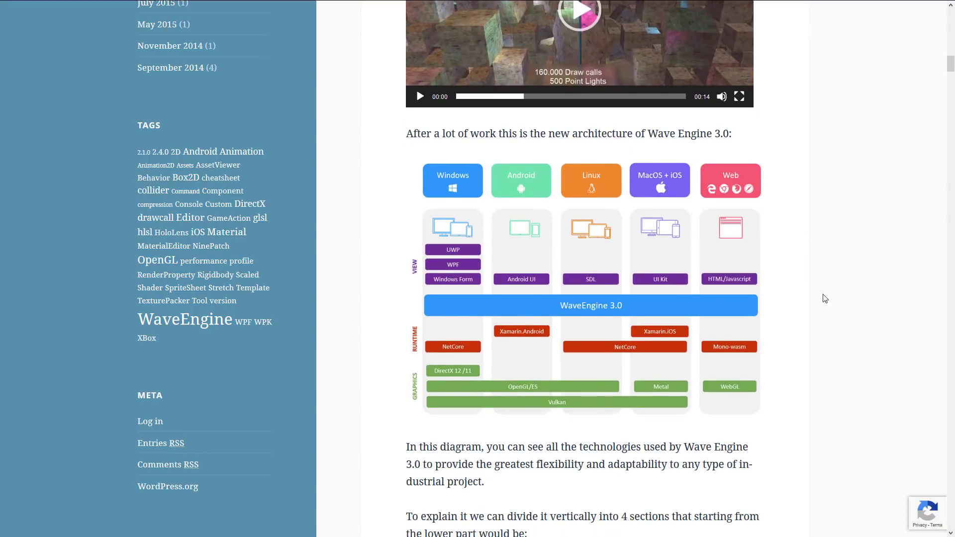
scroll(854, 352, "down", 6)
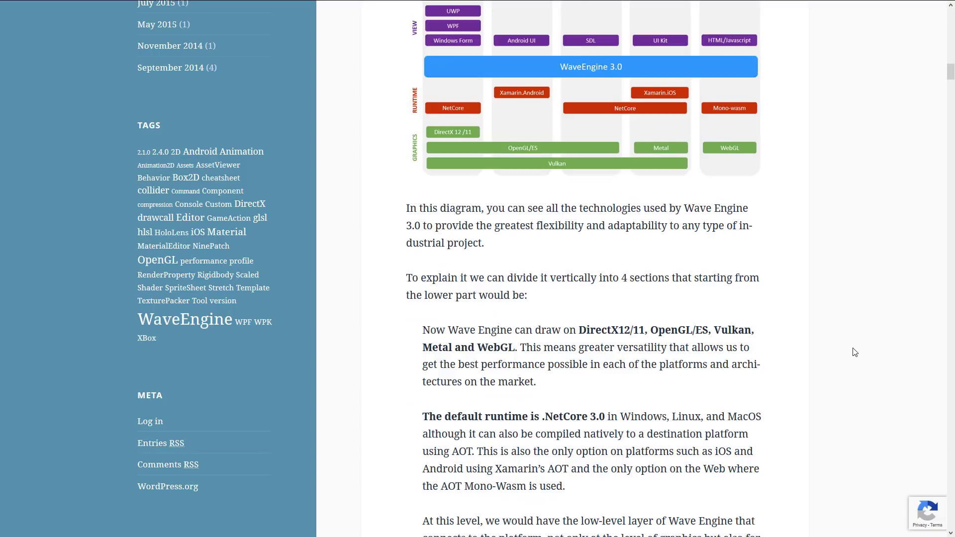
scroll(854, 352, "down", 2)
scroll(854, 352, "down", 3)
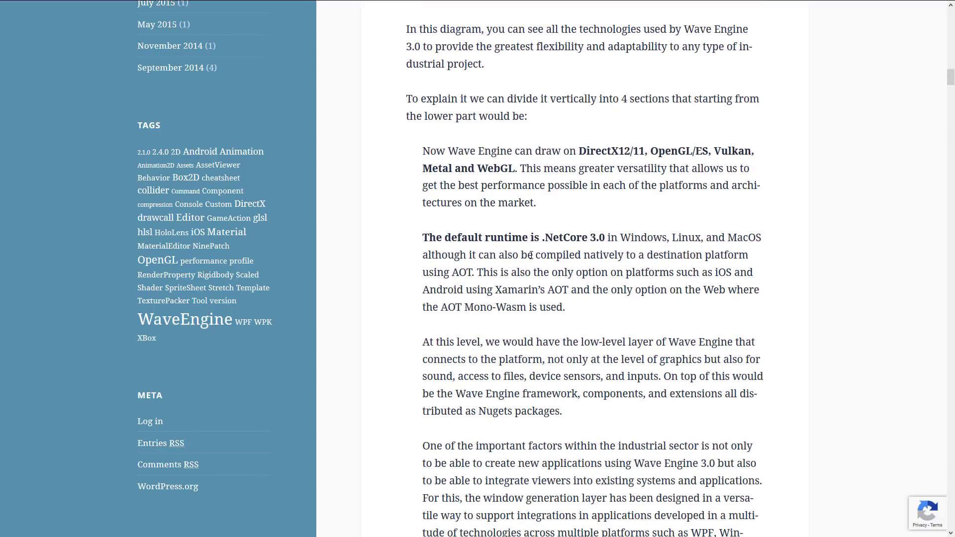
scroll(531, 255, "down", 7)
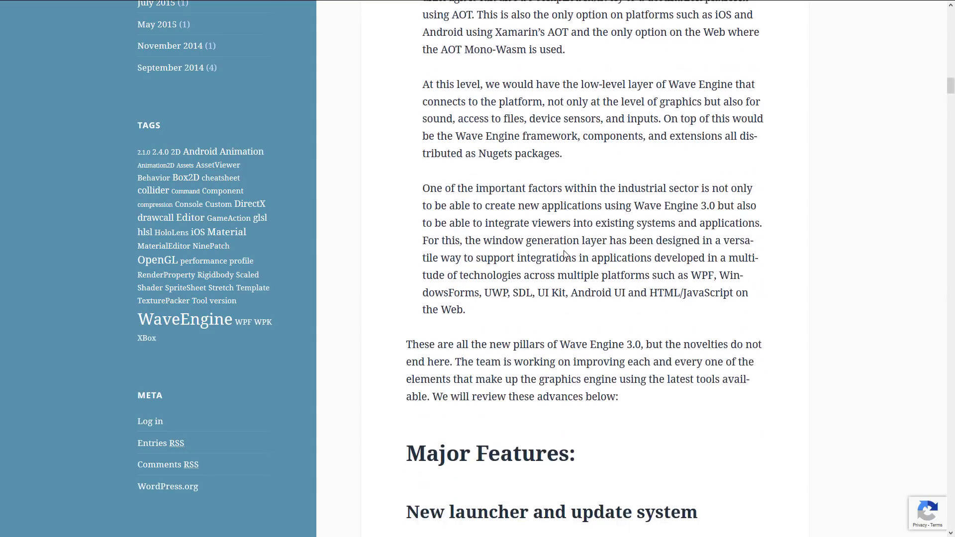
scroll(565, 254, "down", 3)
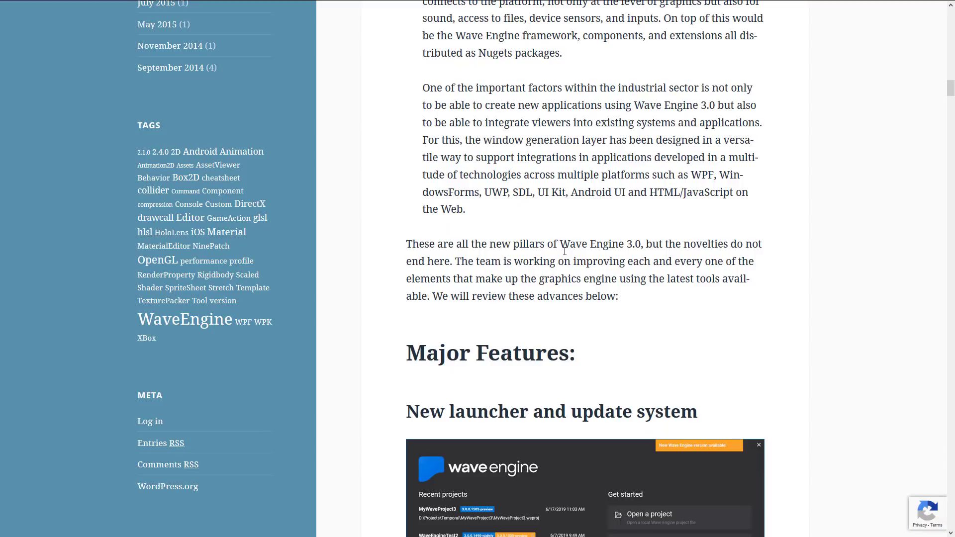
scroll(565, 251, "down", 5)
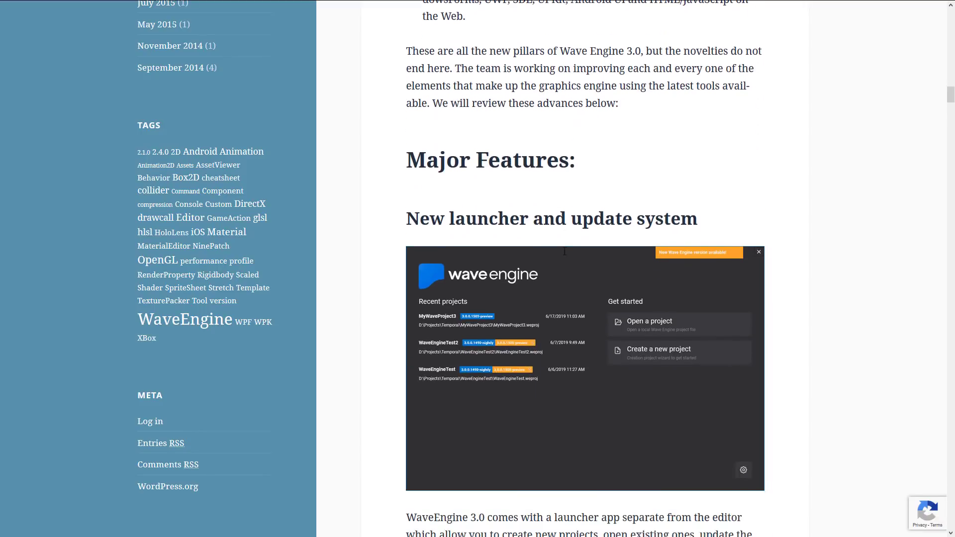
scroll(679, 261, "down", 10)
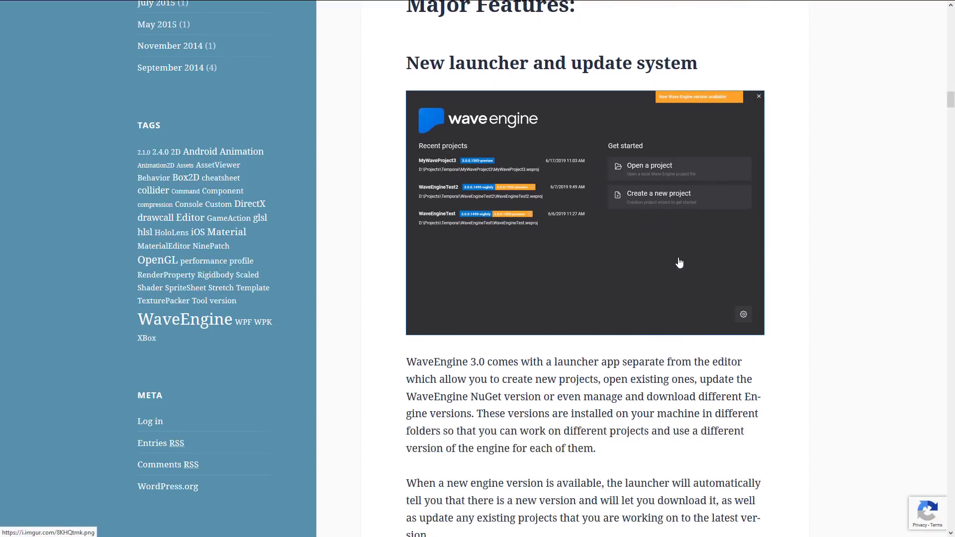
scroll(678, 258, "down", 18)
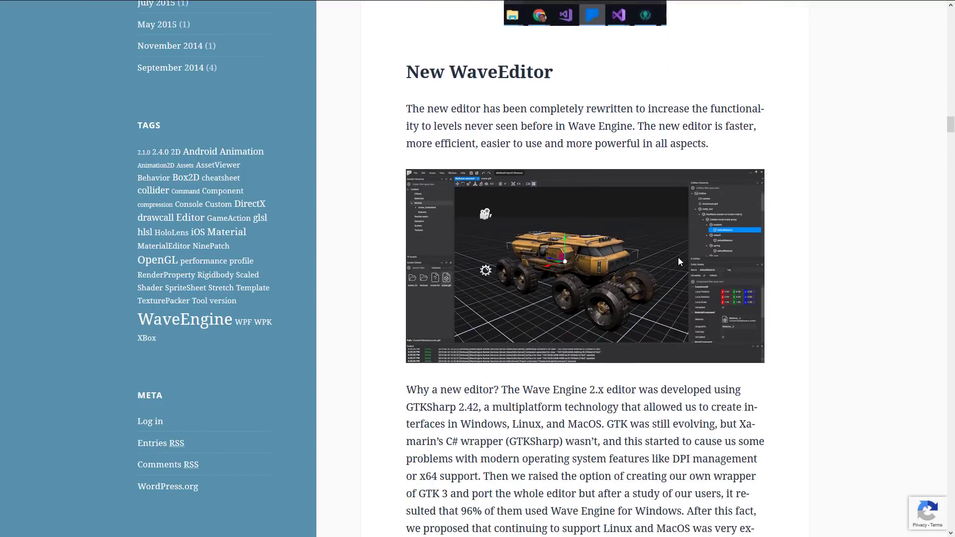
scroll(679, 264, "down", 20)
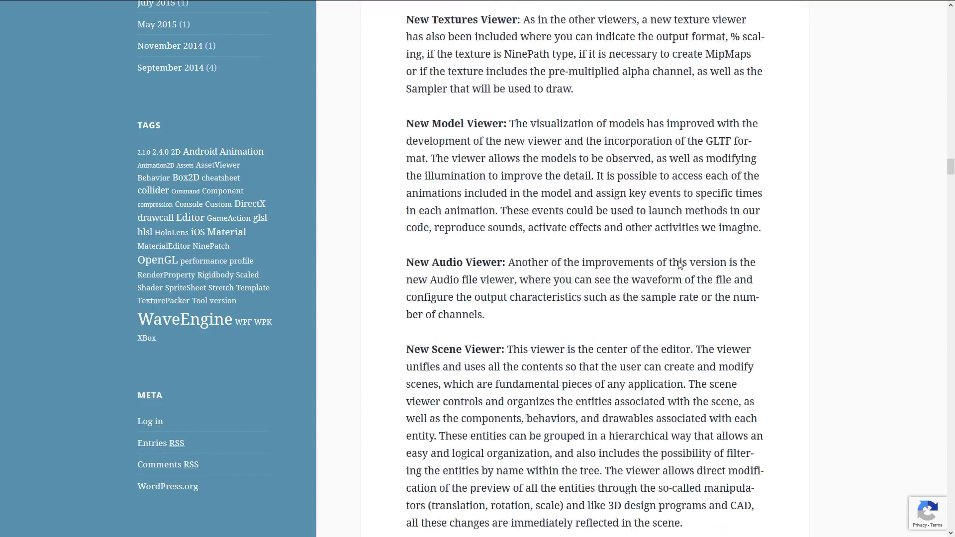
scroll(678, 261, "up", 5)
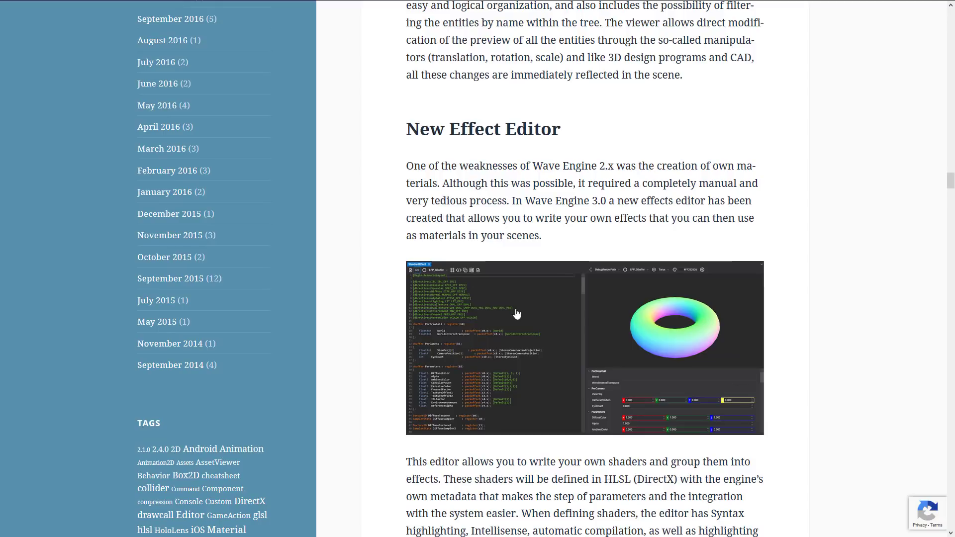
scroll(589, 265, "down", 11)
scroll(589, 265, "down", 15)
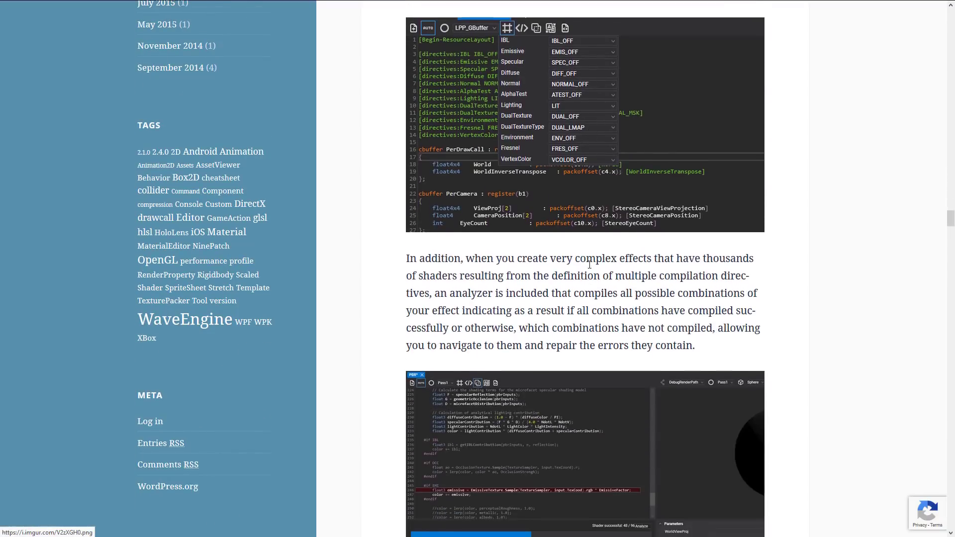
scroll(589, 269, "up", 5)
scroll(590, 269, "down", 20)
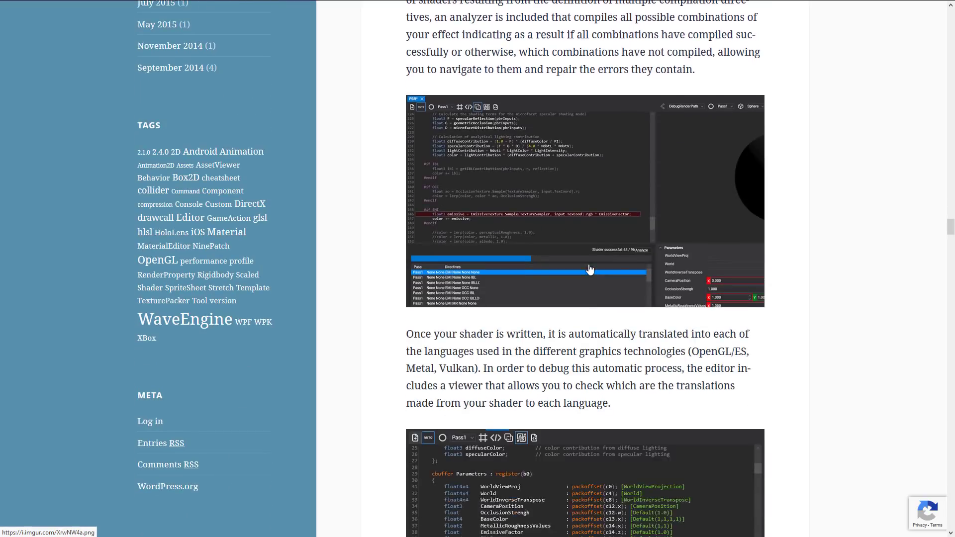
scroll(590, 269, "down", 12)
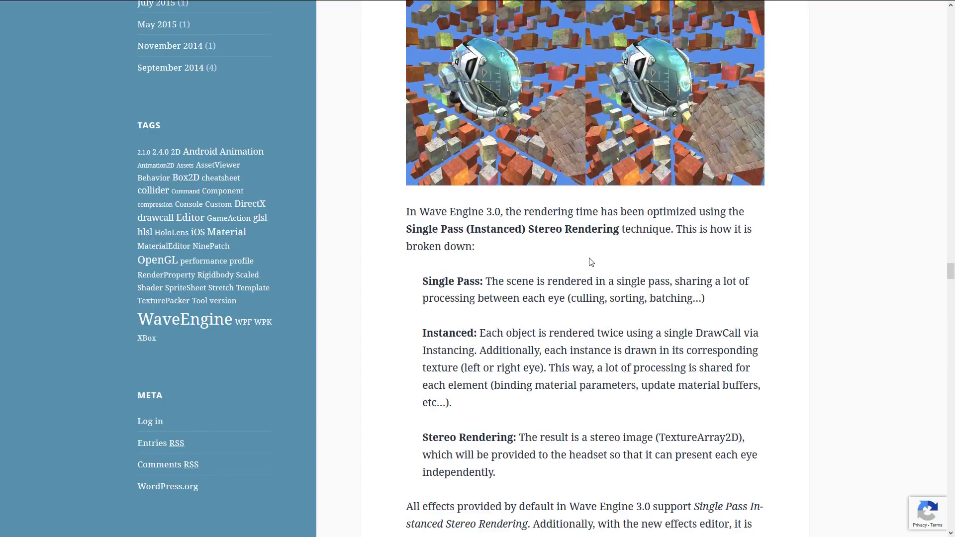
- Scroll down through the post's Error control and Customization sections to the end of the article
scroll(468, 86, "up", 7)
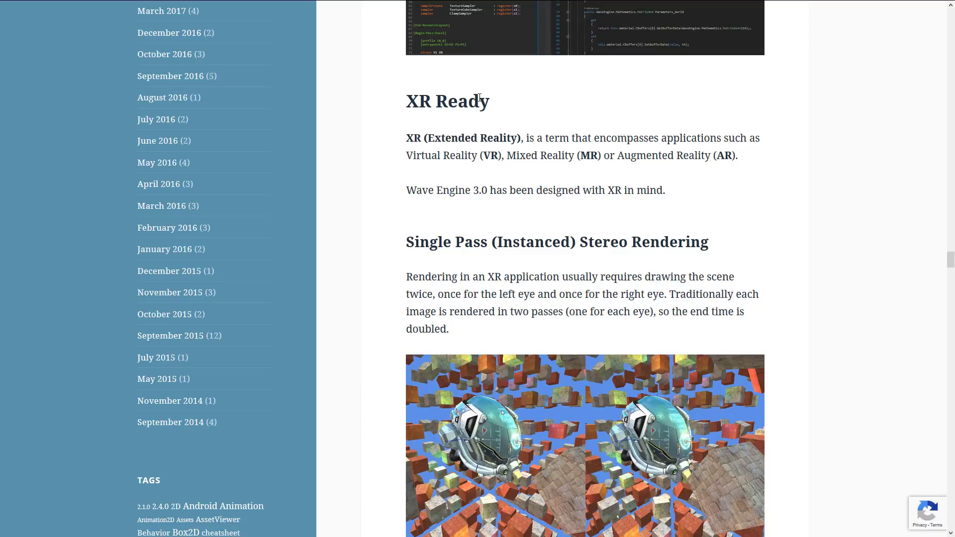
scroll(728, 158, "down", 6)
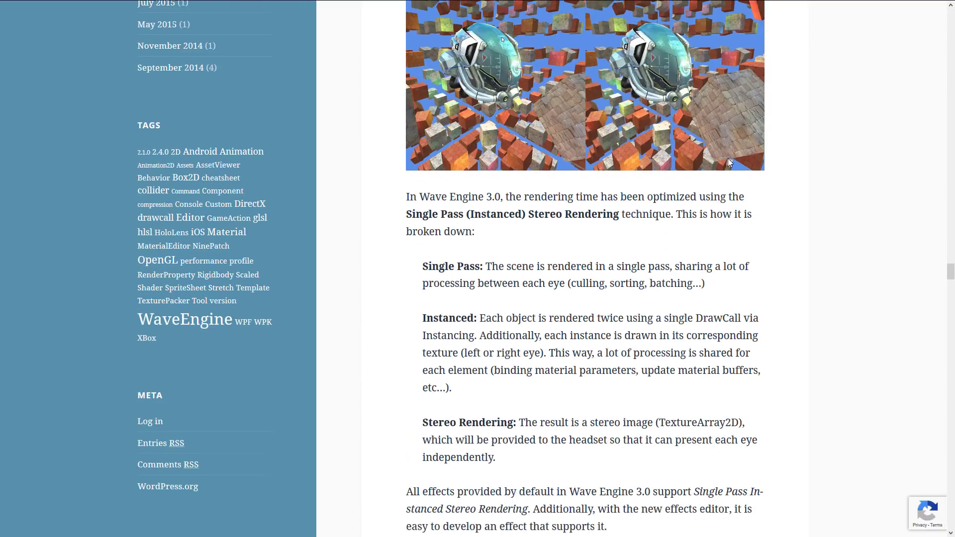
scroll(728, 158, "up", 5)
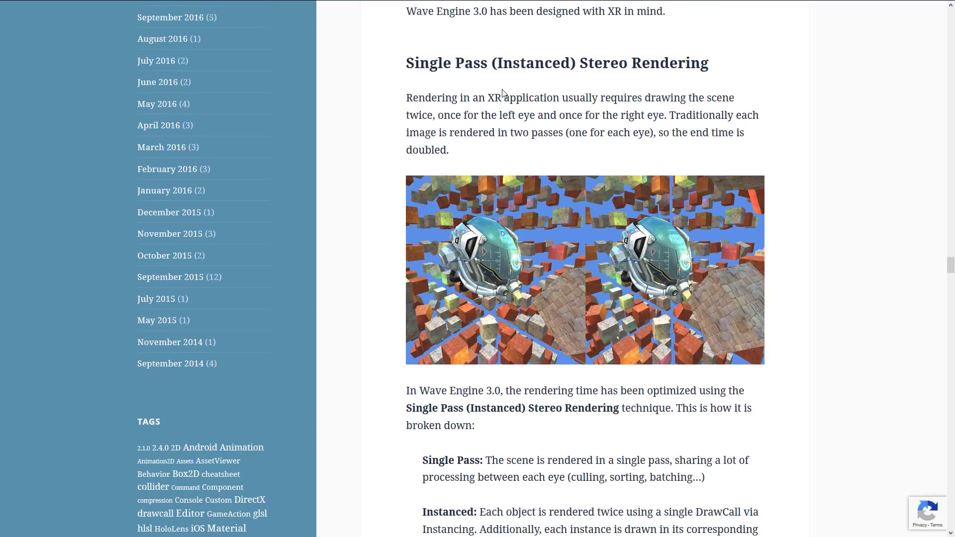
scroll(516, 92, "down", 12)
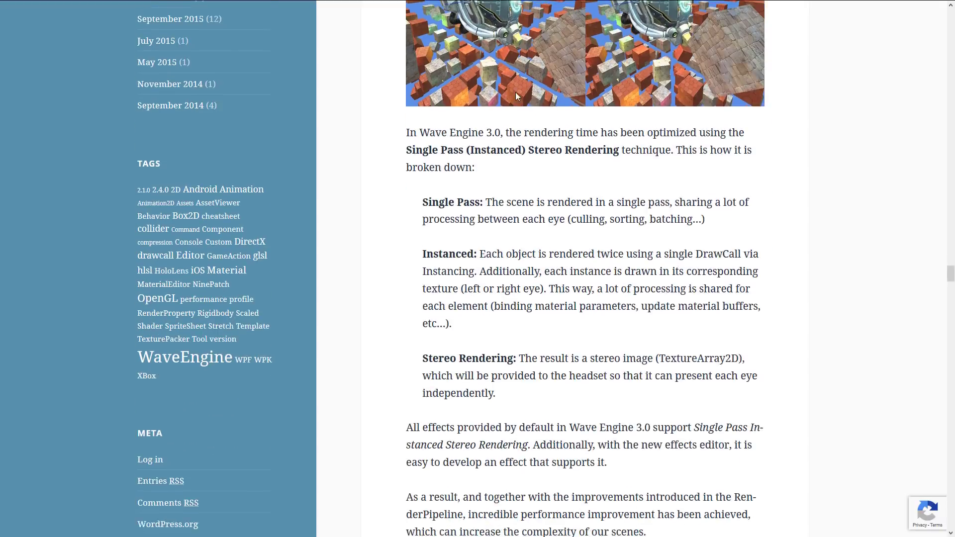
scroll(516, 93, "down", 10)
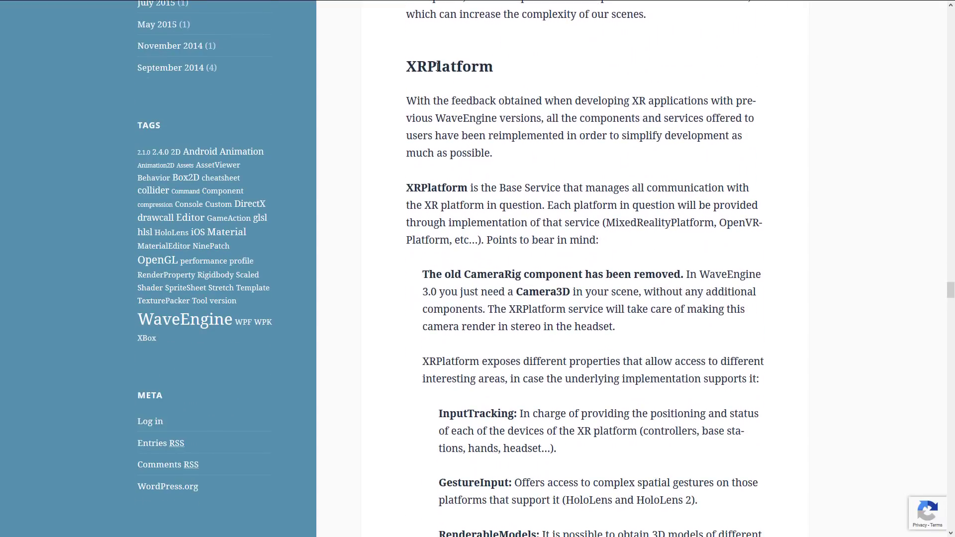
scroll(602, 102, "down", 20)
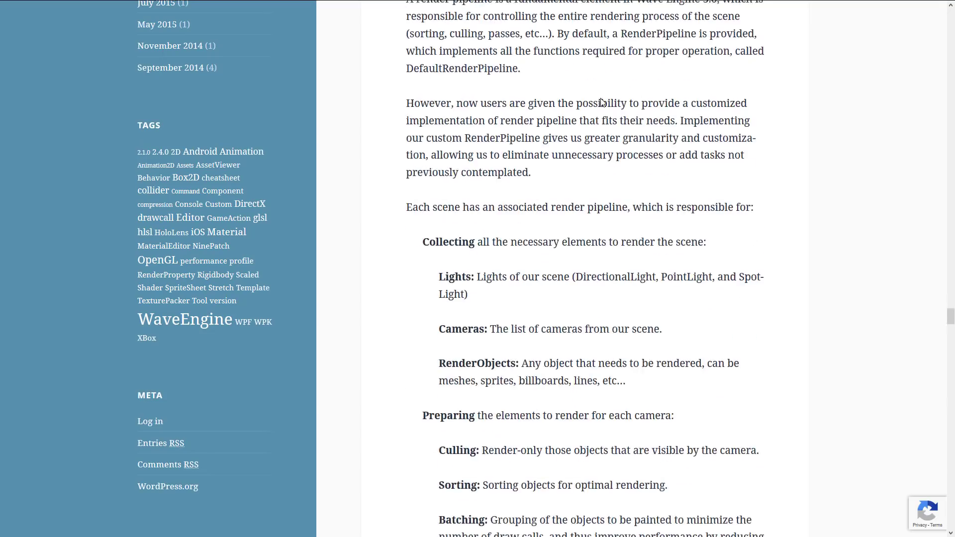
scroll(601, 100, "down", 20)
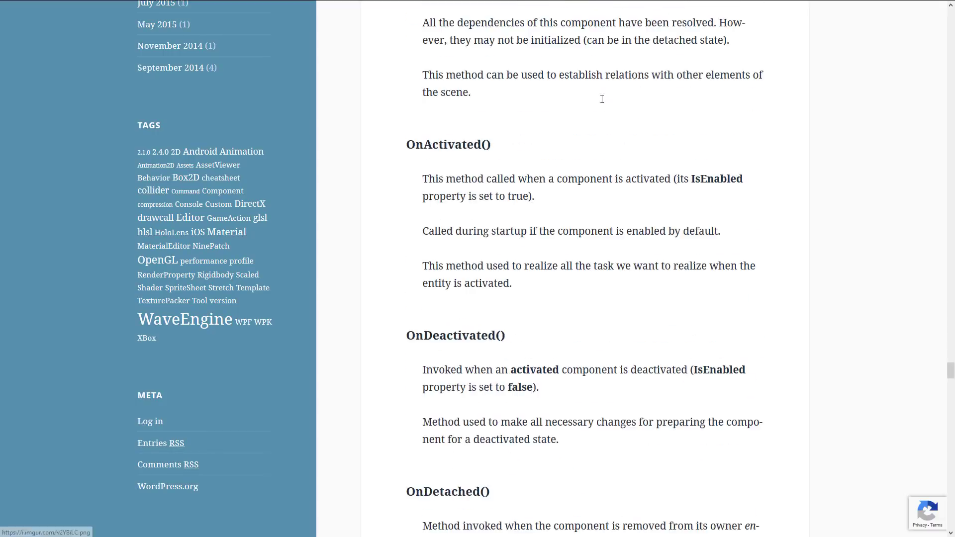
scroll(601, 103, "down", 2)
scroll(603, 98, "up", 9)
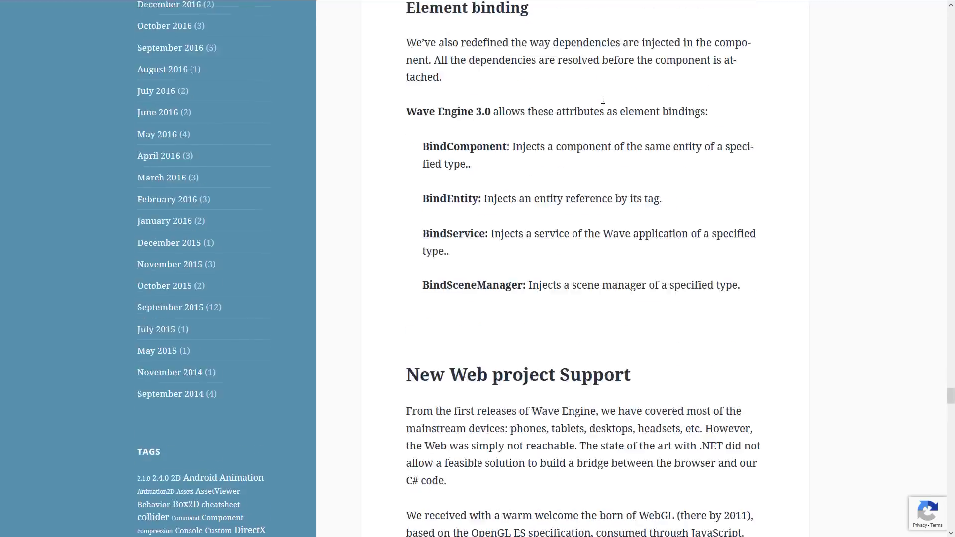
scroll(575, 196, "down", 9)
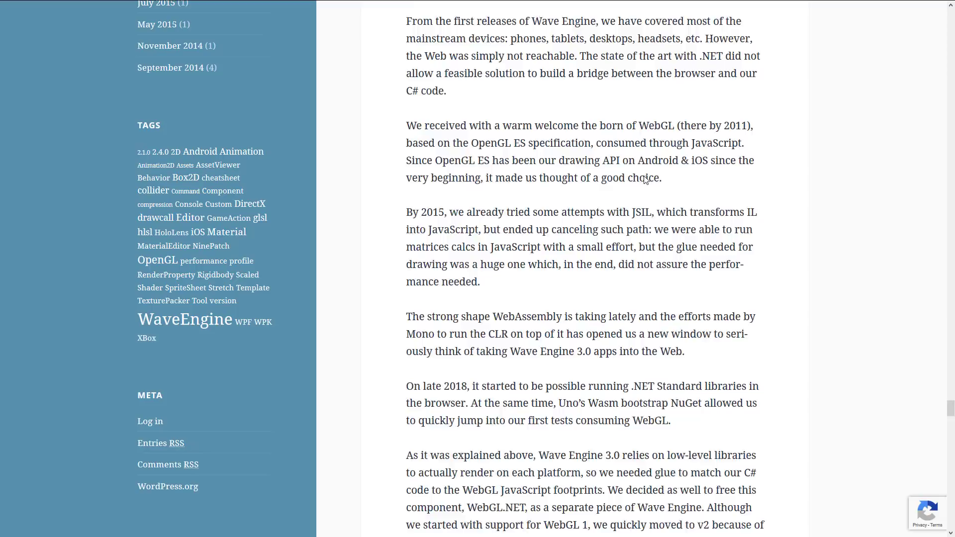
scroll(644, 179, "down", 20)
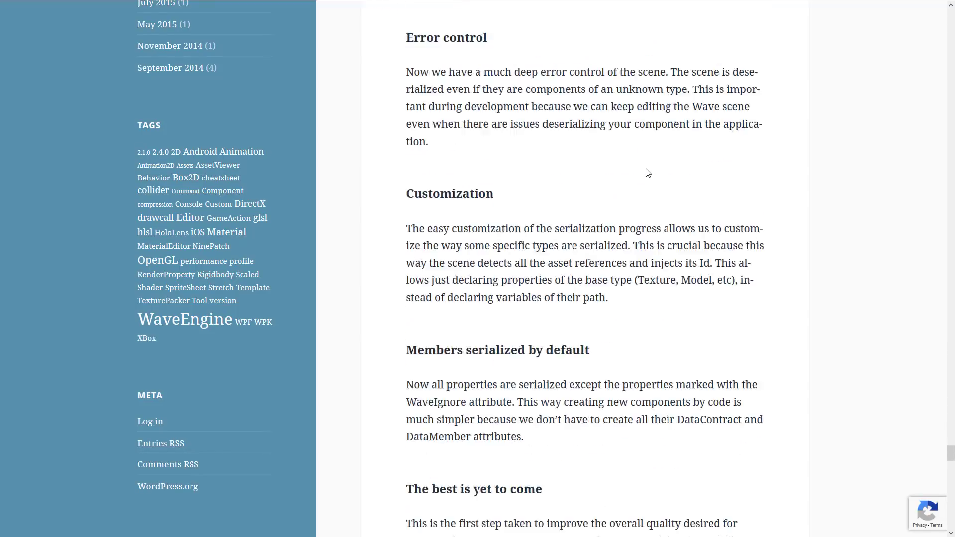
scroll(646, 169, "down", 13)
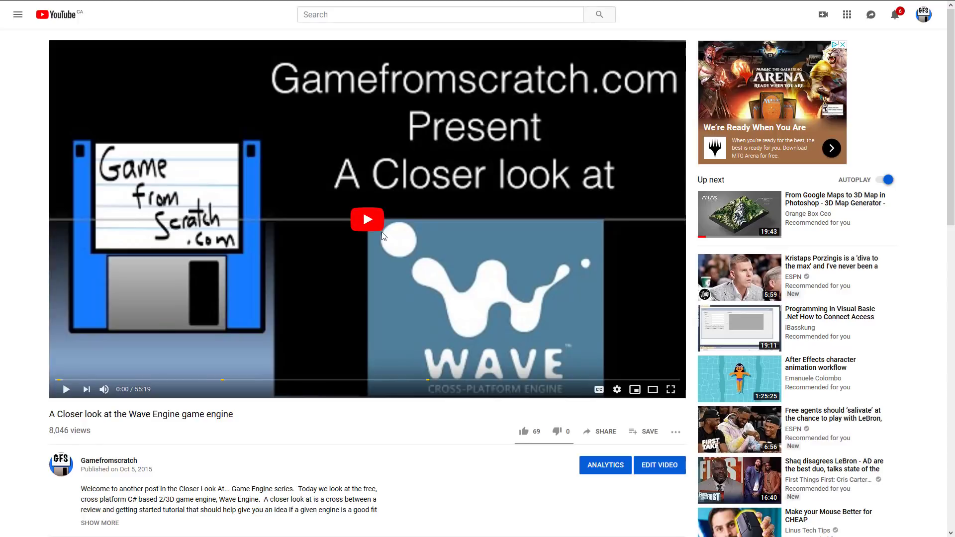
- In WaveEditor, switch to the Light Theme, then return to the Dark Theme
key("alt+Tab")
key("alt+Tab")
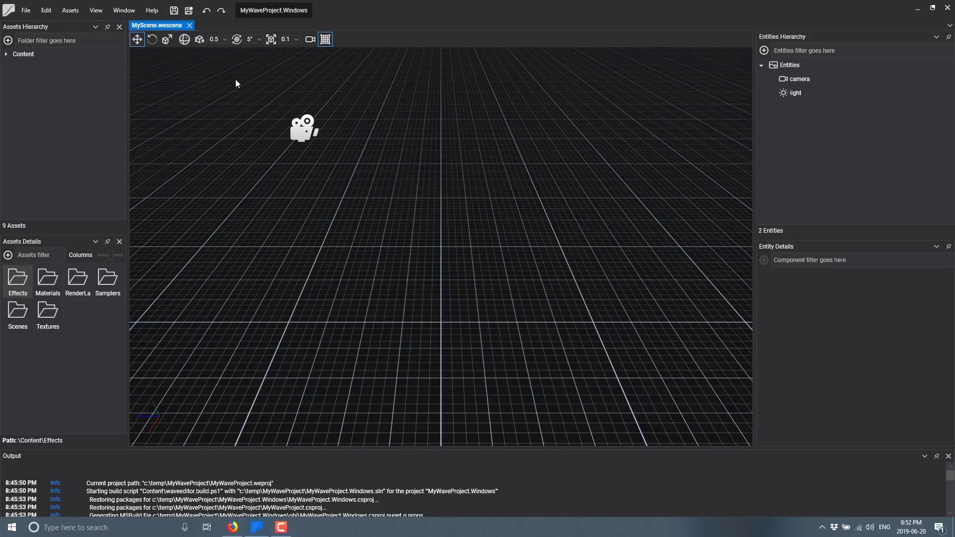
left_click(99, 12)
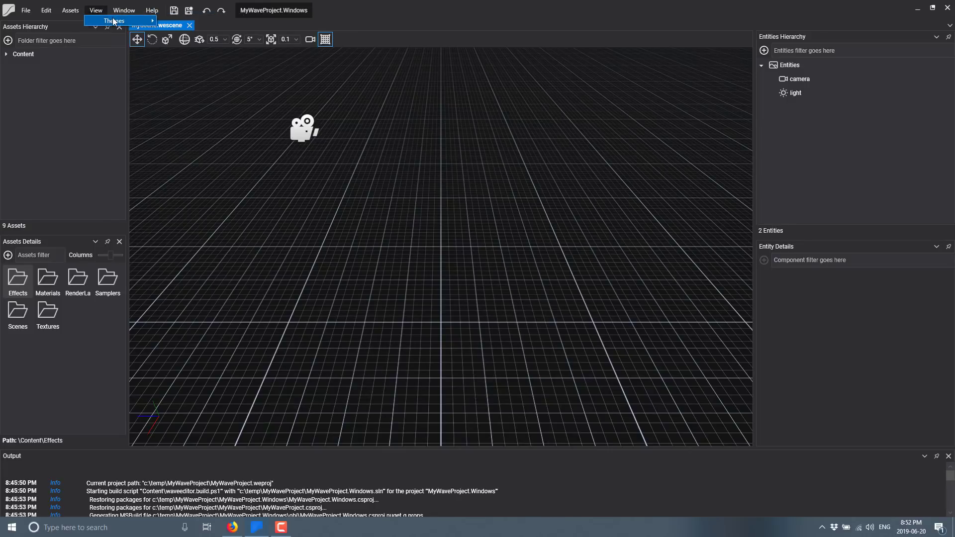
mouse_move(119, 21)
left_click(201, 29)
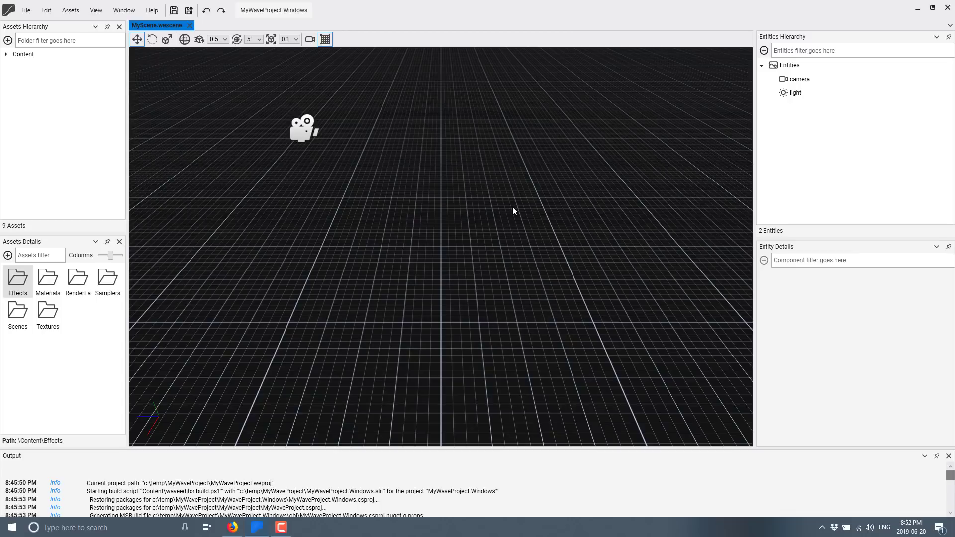
left_click(96, 10)
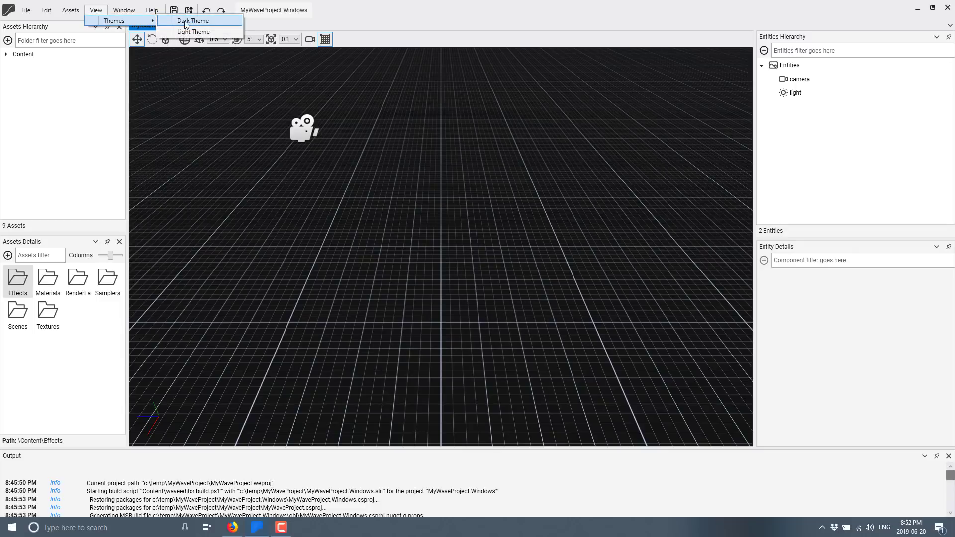
left_click(184, 21)
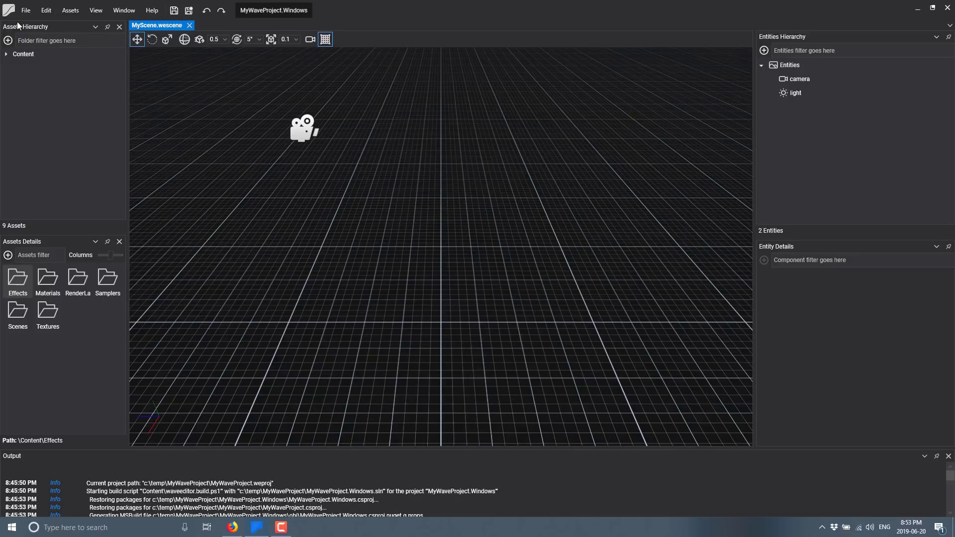
- Look over the menu commands, then launch the project's C# editor from the File menu
left_click(30, 11)
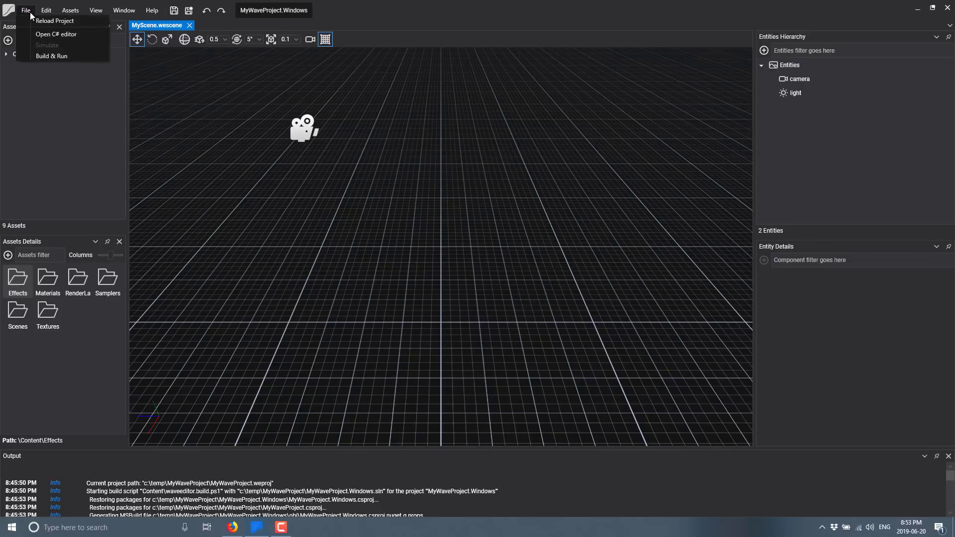
mouse_move(61, 12)
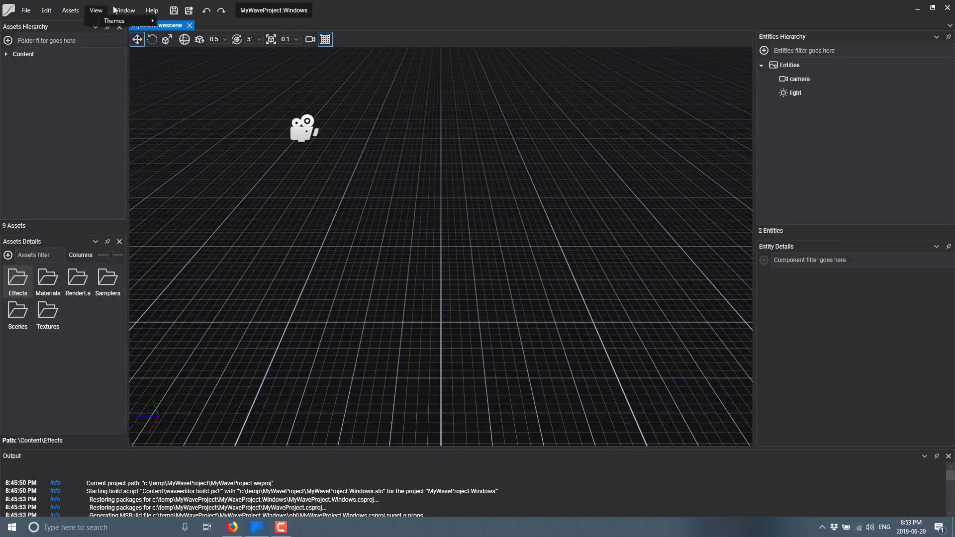
mouse_move(155, 13)
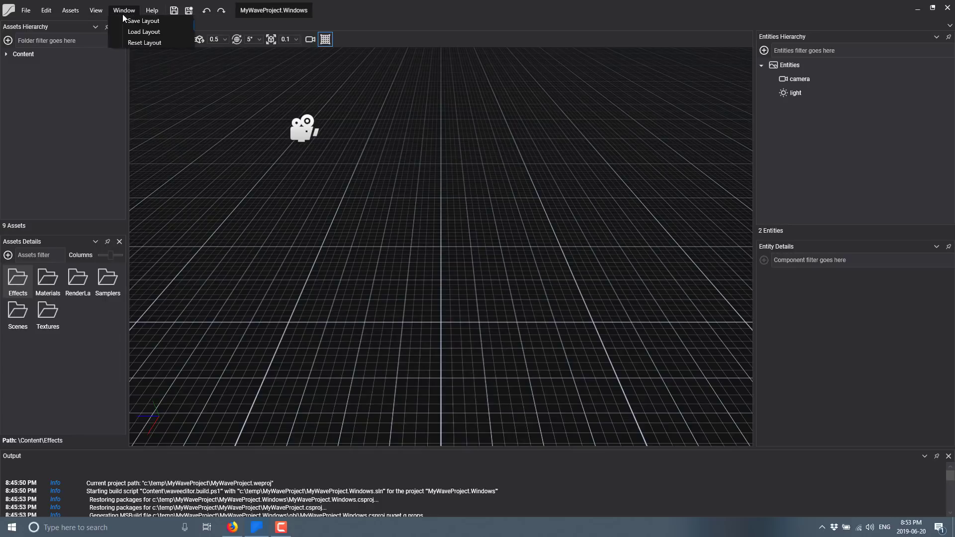
mouse_move(23, 12)
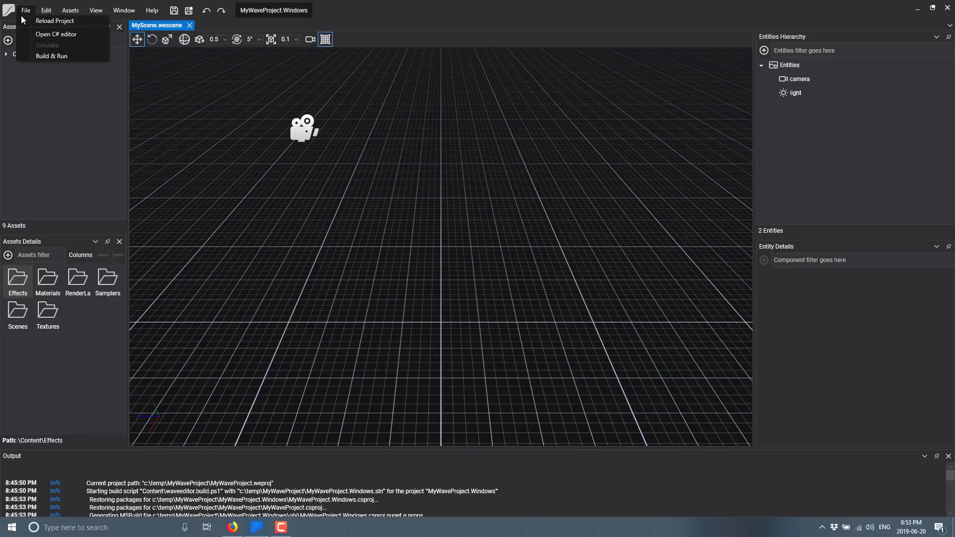
left_click(49, 34)
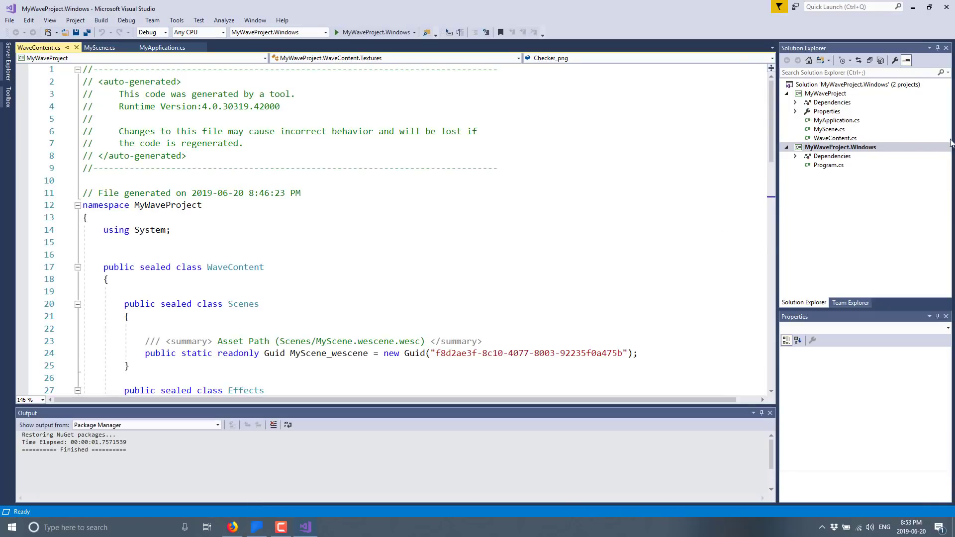
- Open MyApplication.cs in Visual Studio to review the application class
double_click(831, 122)
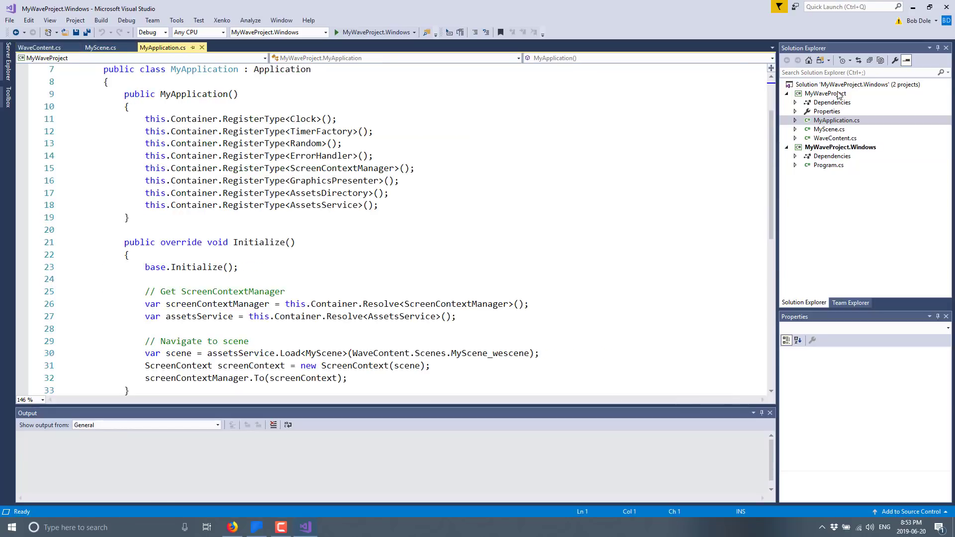
scroll(441, 259, "down", 5)
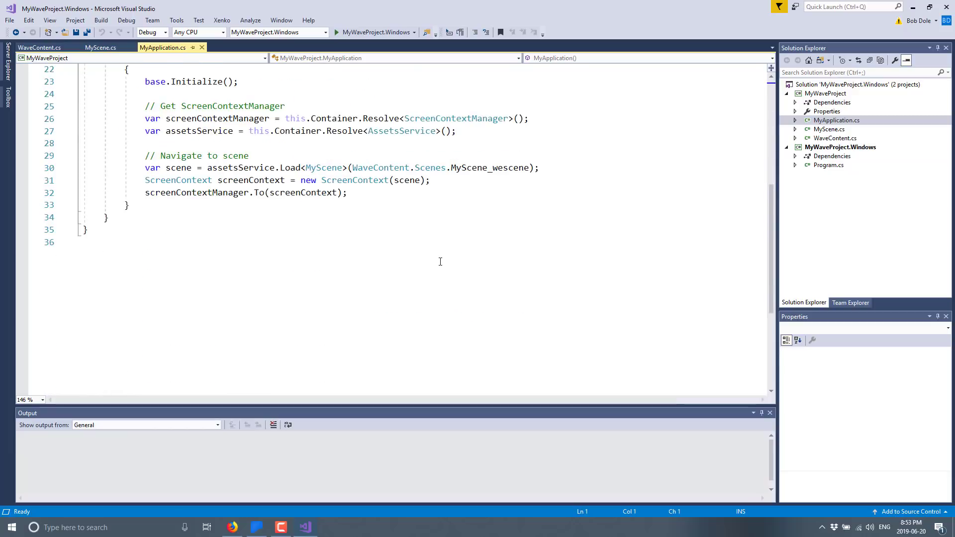
scroll(542, 238, "up", 5)
- Open WaveContent.cs, browse its generated asset IDs, and select the Checker_png identifier
double_click(828, 140)
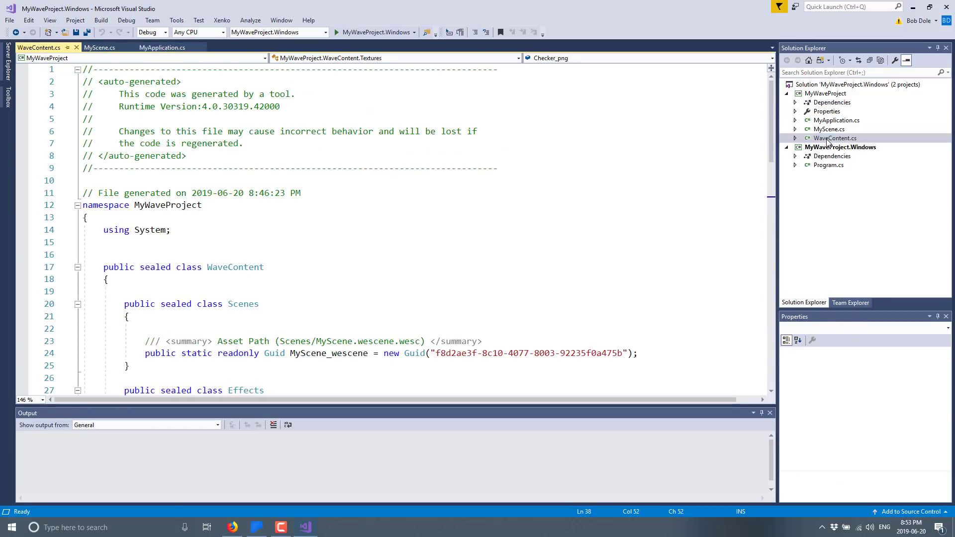
left_click(445, 179)
scroll(443, 185, "down", 6)
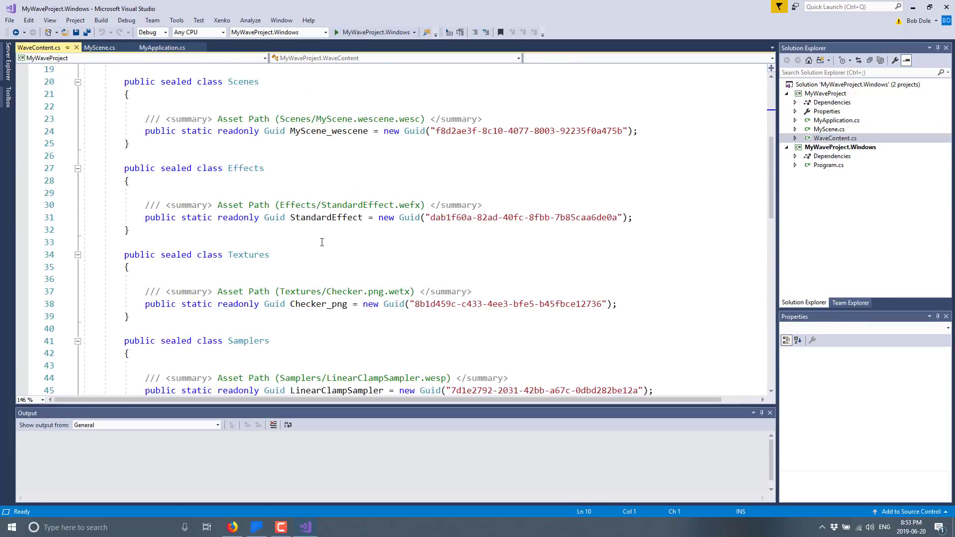
left_click(326, 222)
left_click(368, 130)
scroll(410, 237, "down", 2)
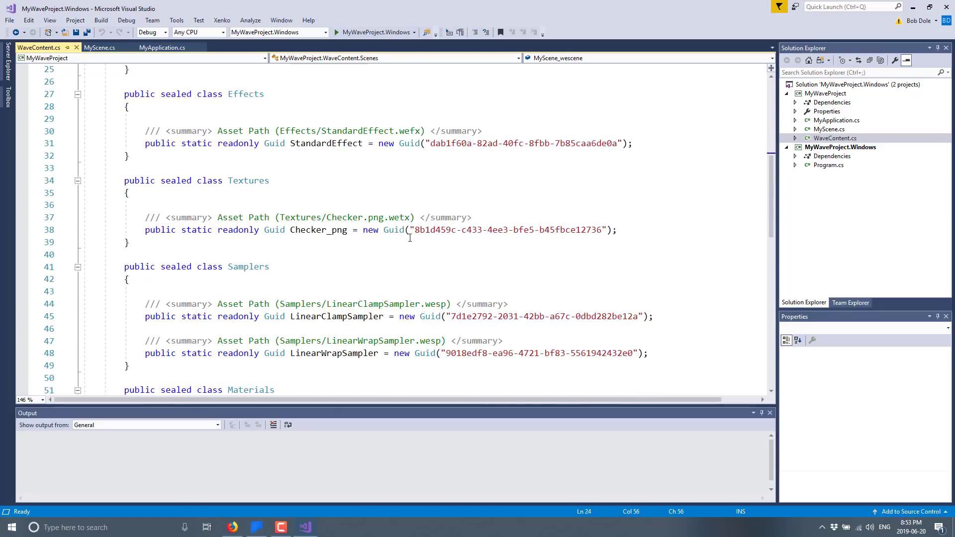
double_click(315, 230)
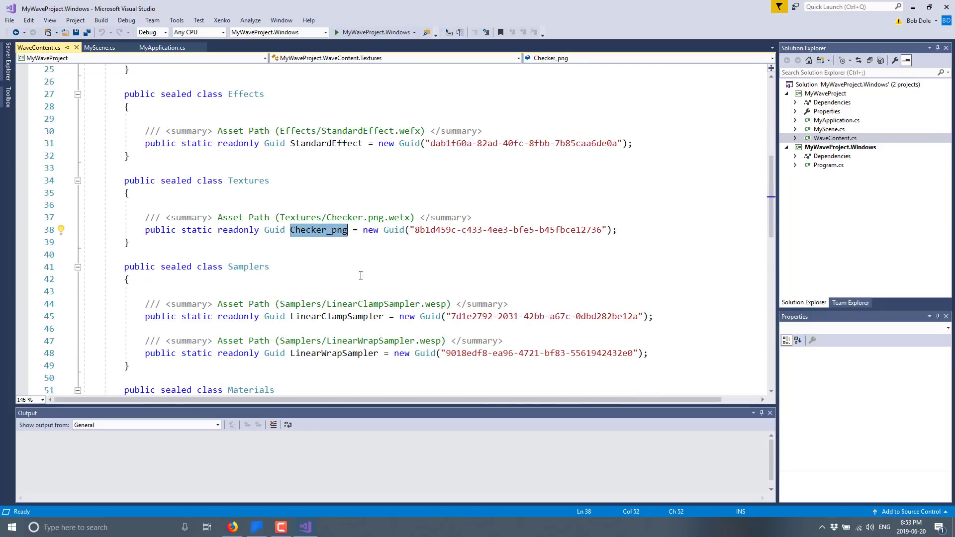
- Show Checker.png in WaveEditor's Textures folder, then open MyScene.cs in Visual Studio
key("alt+Tab")
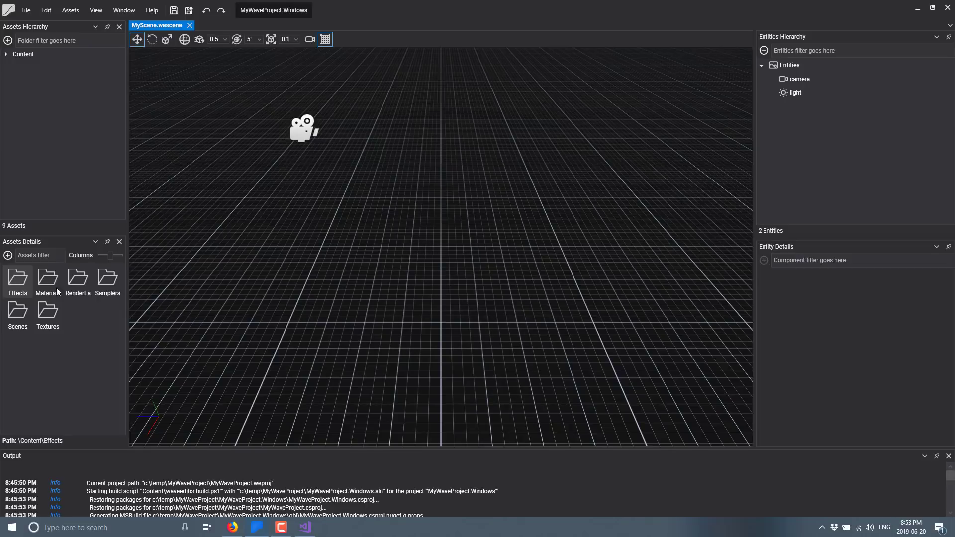
double_click(36, 314)
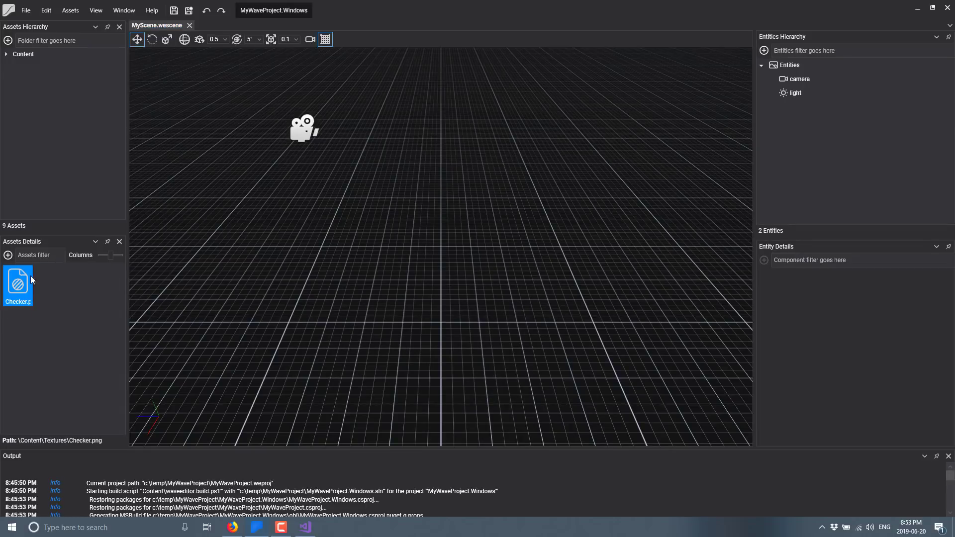
key("alt+Tab")
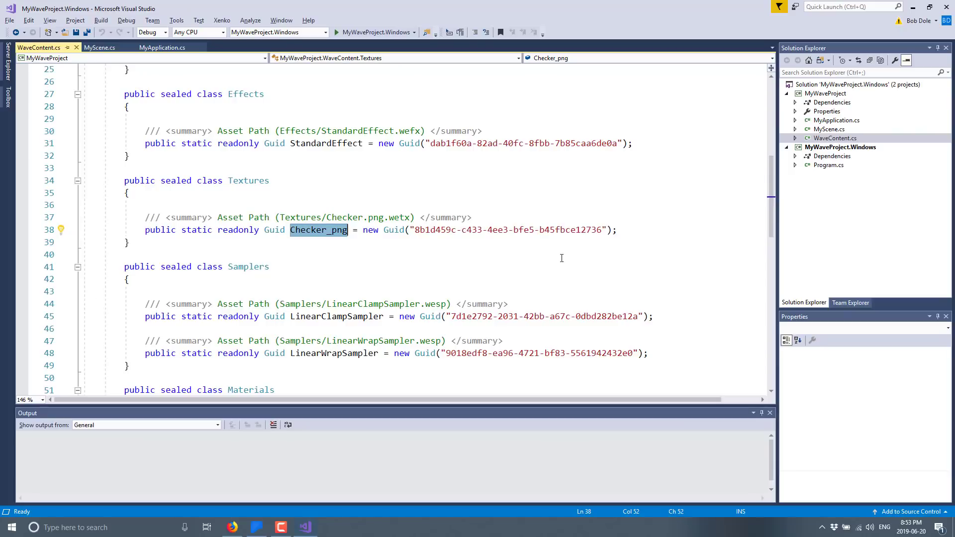
double_click(829, 128)
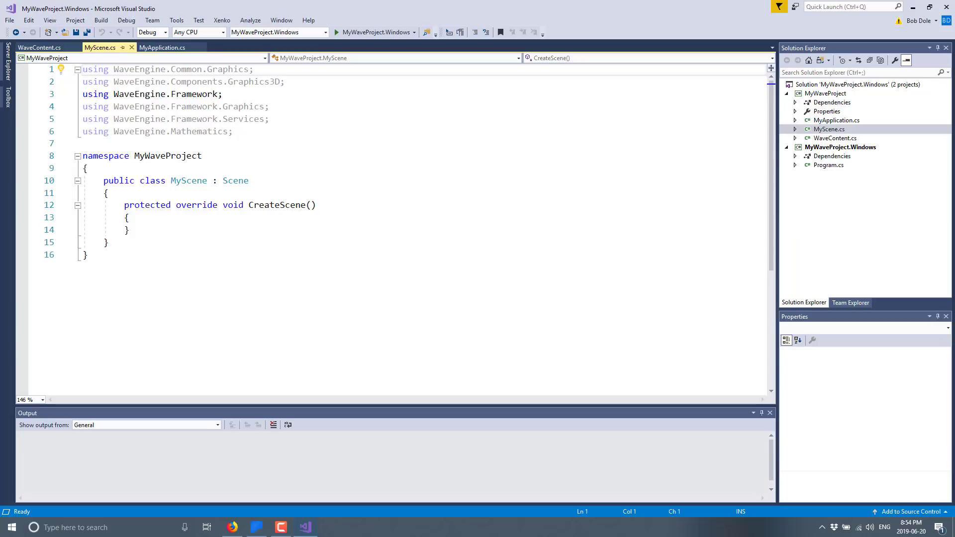
- Open Program.cs and highlight the 1280 width and 720 height window values
double_click(828, 165)
scroll(250, 213, "down", 1)
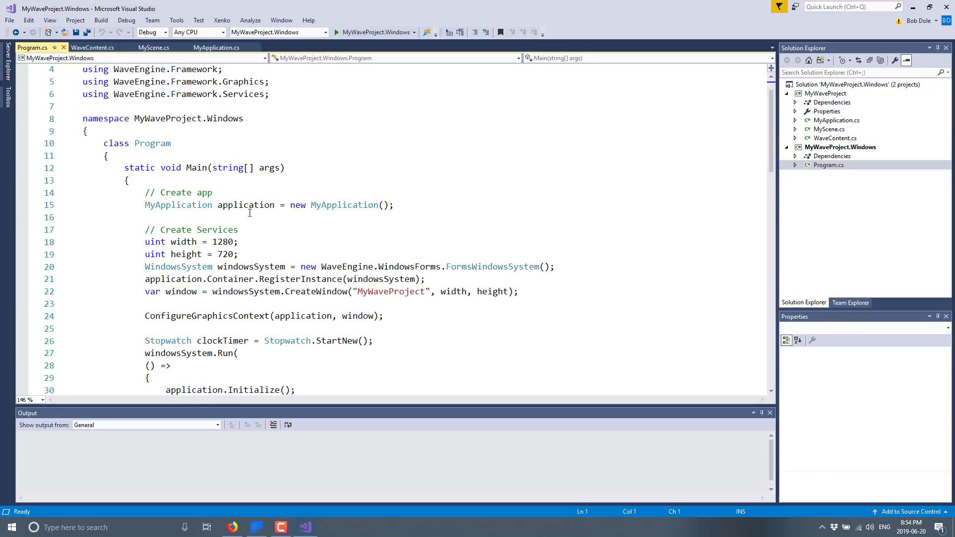
double_click(224, 241)
double_click(225, 254)
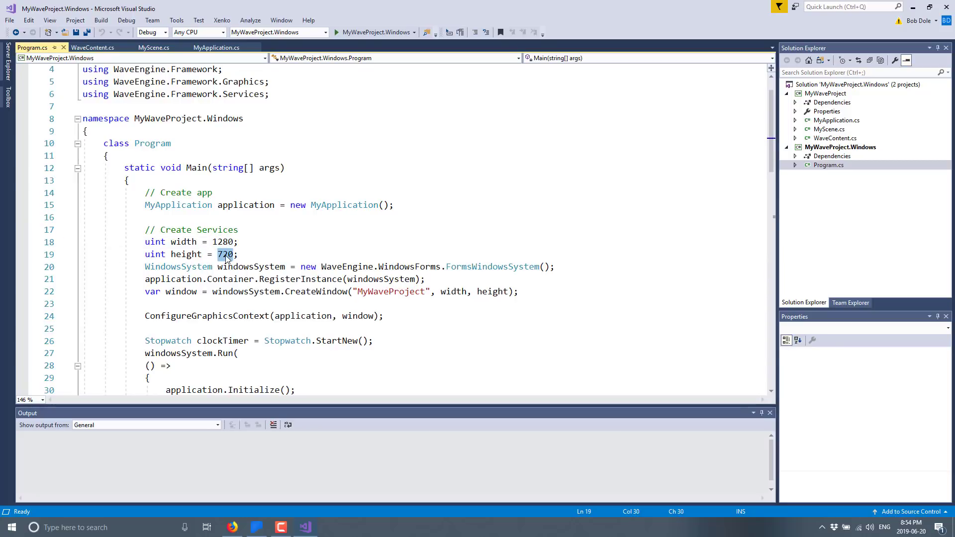
- Highlight the update and draw lines 34–38, then return to WaveEditor's scene
scroll(348, 273, "down", 5)
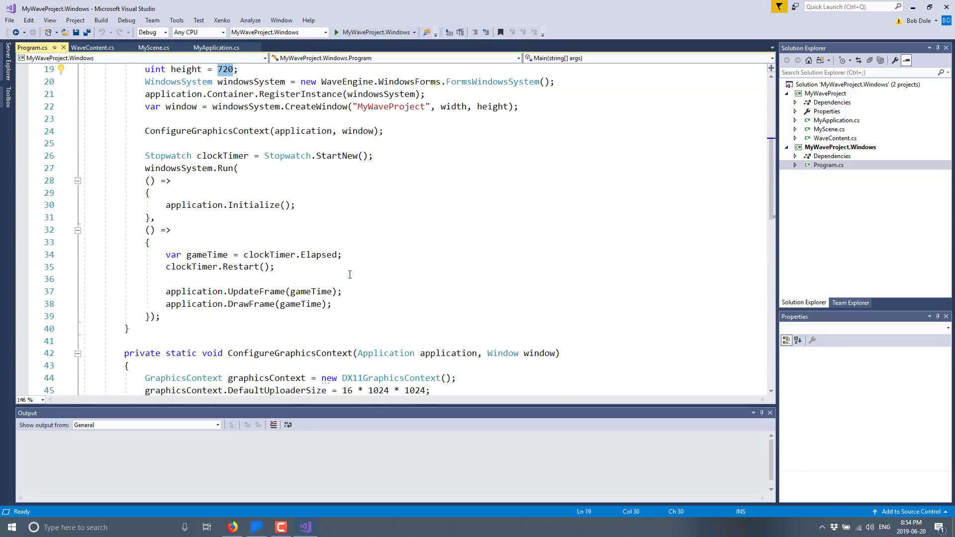
left_click_drag(374, 303, 108, 254)
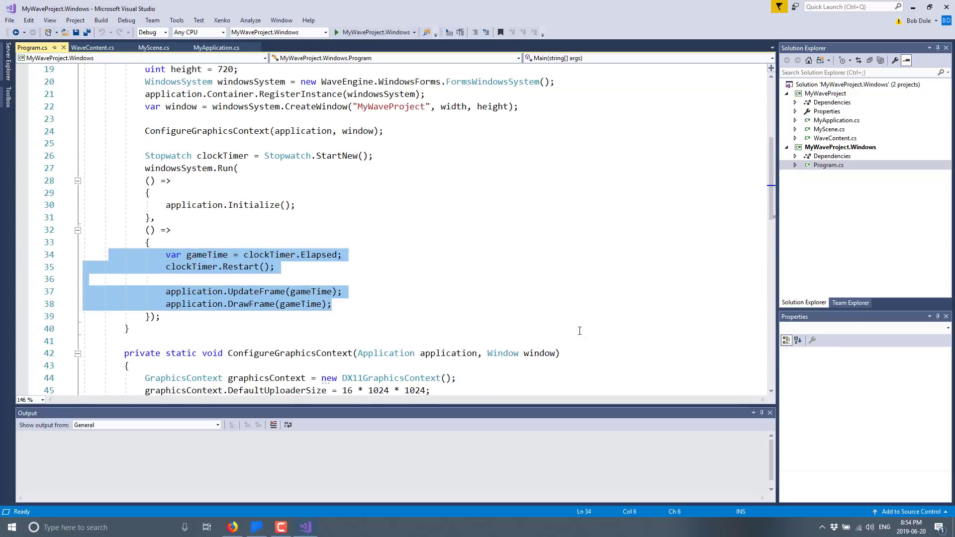
left_click(567, 250)
scroll(567, 247, "down", 14)
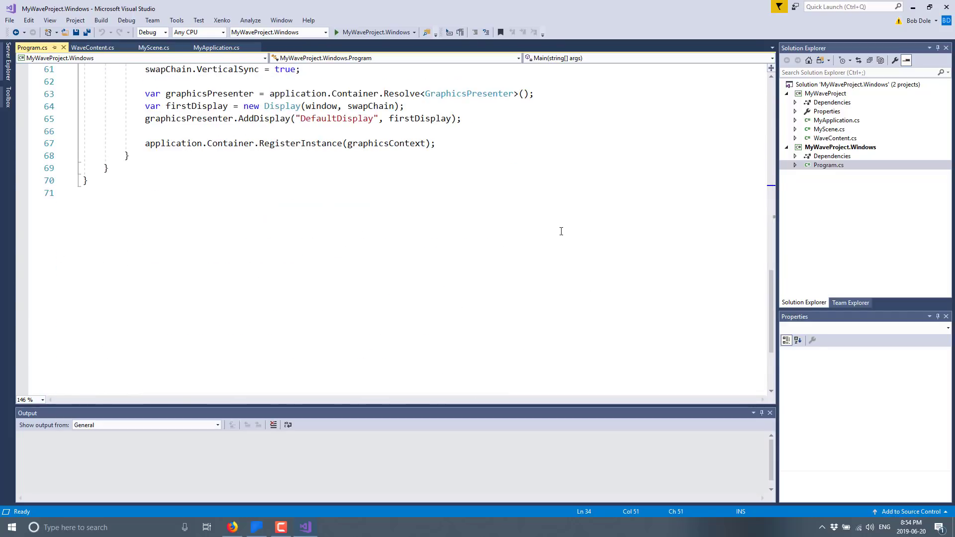
scroll(562, 234, "up", 5)
scroll(562, 231, "up", 6)
key("alt+Tab")
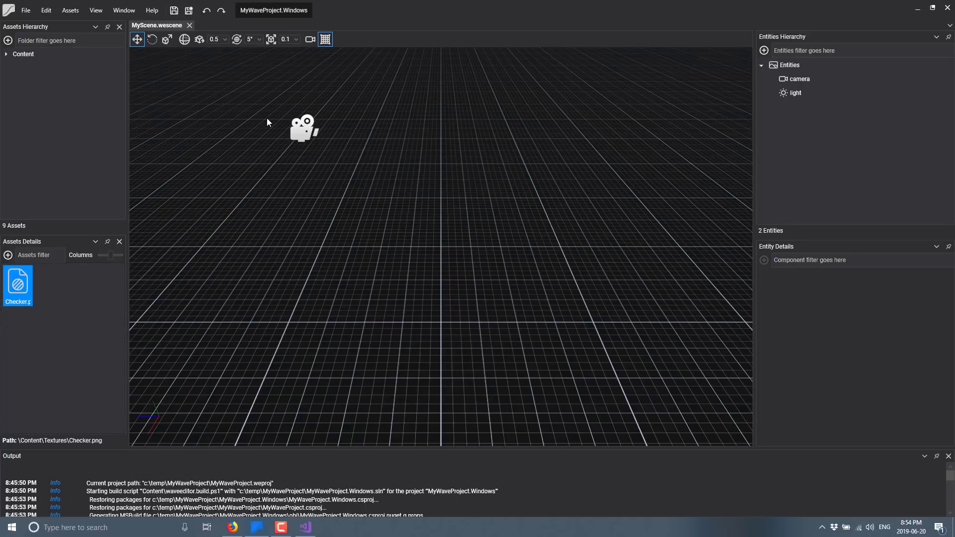
left_click(308, 128)
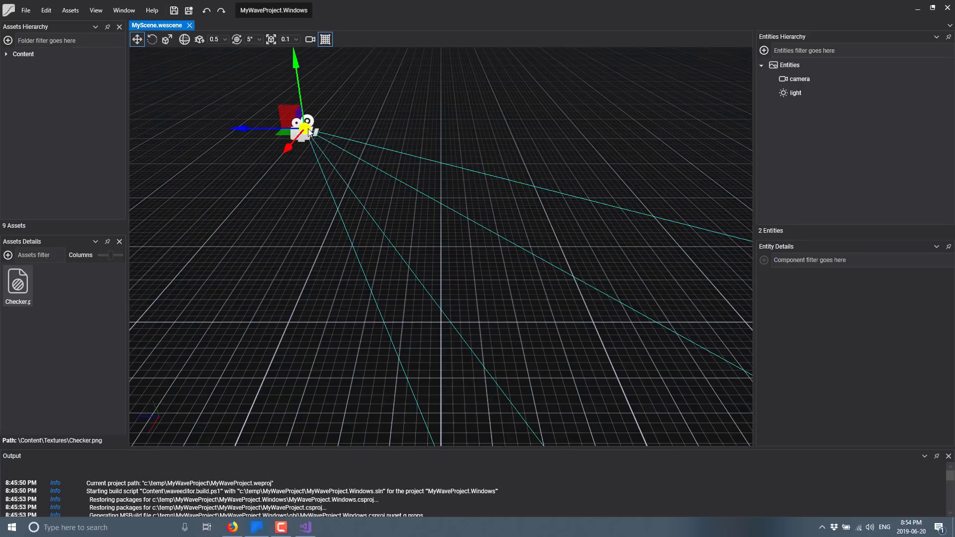
left_click(802, 98)
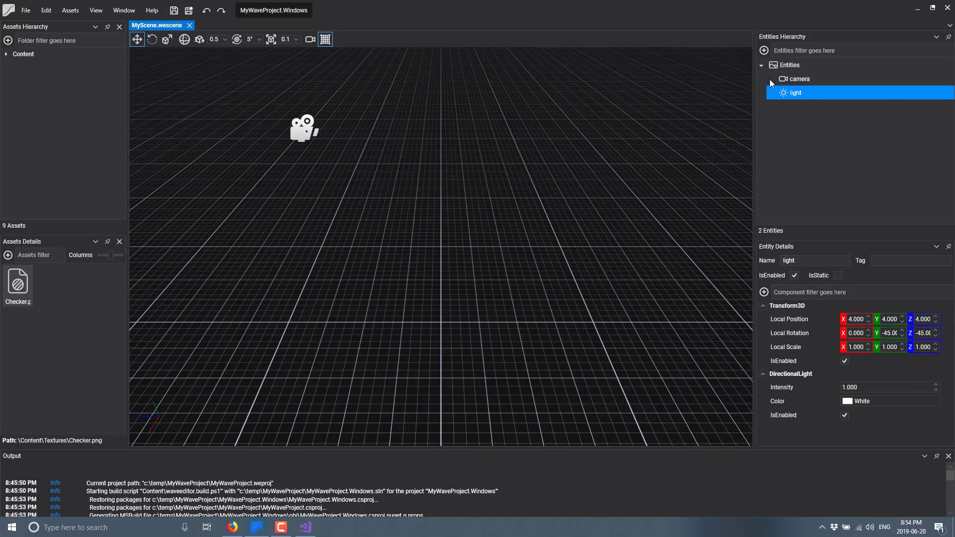
left_click(786, 65)
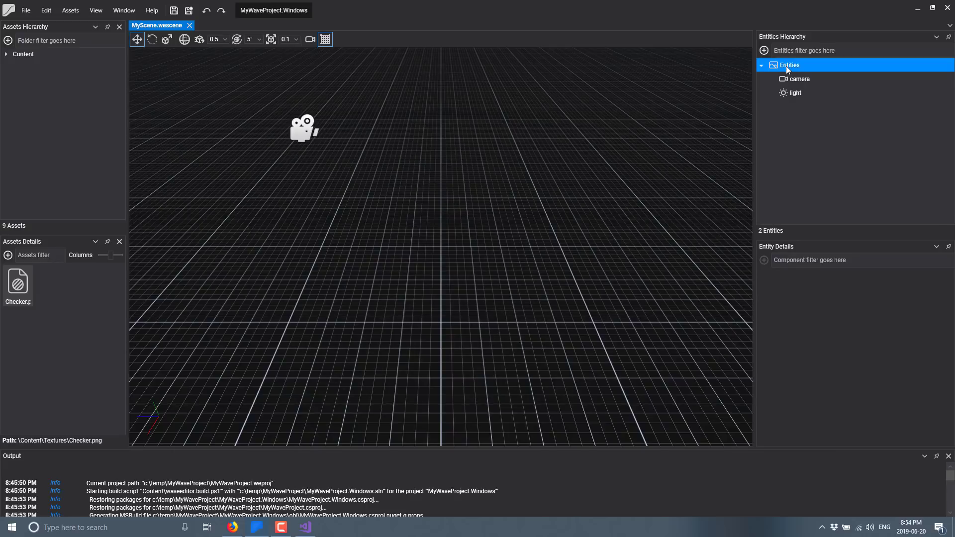
right_click(785, 65)
mouse_move(821, 95)
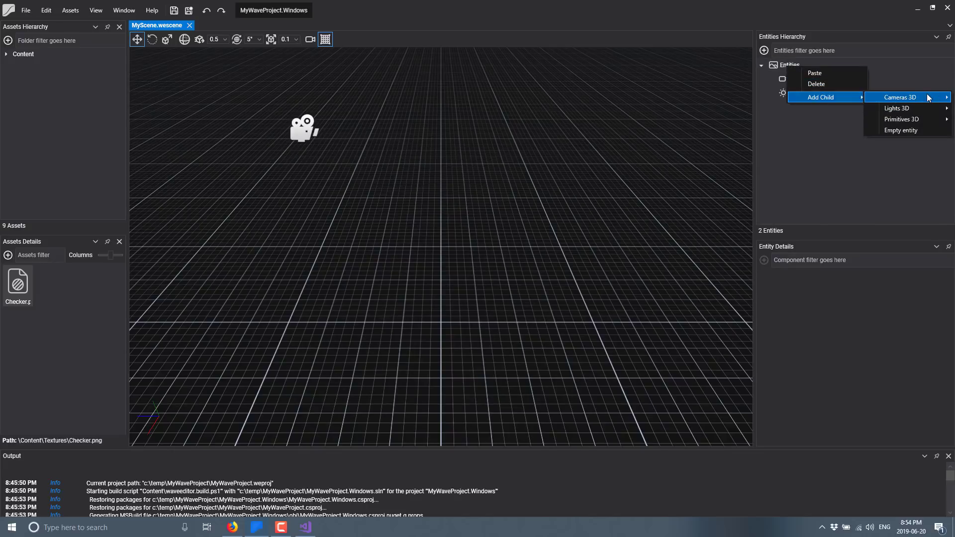
mouse_move(914, 108)
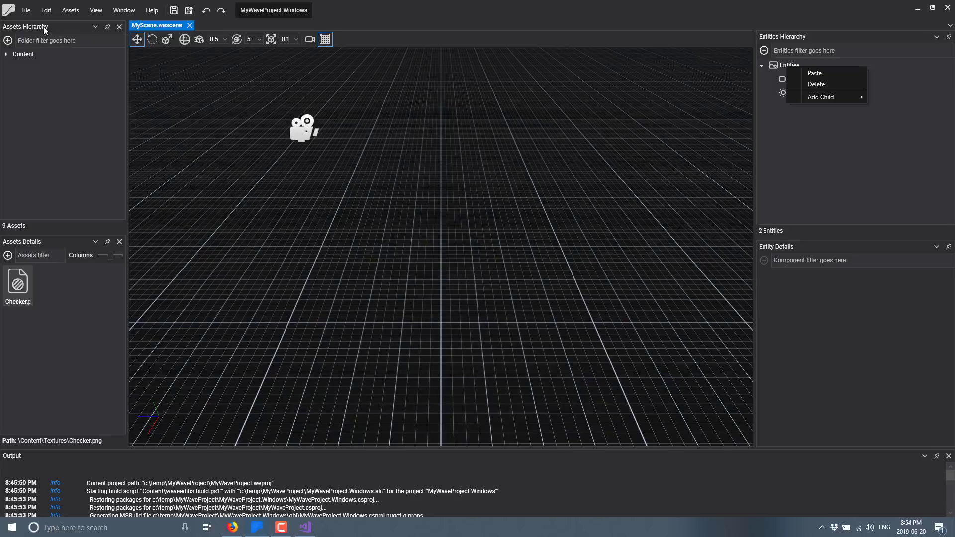
left_click(77, 11)
left_click(89, 19)
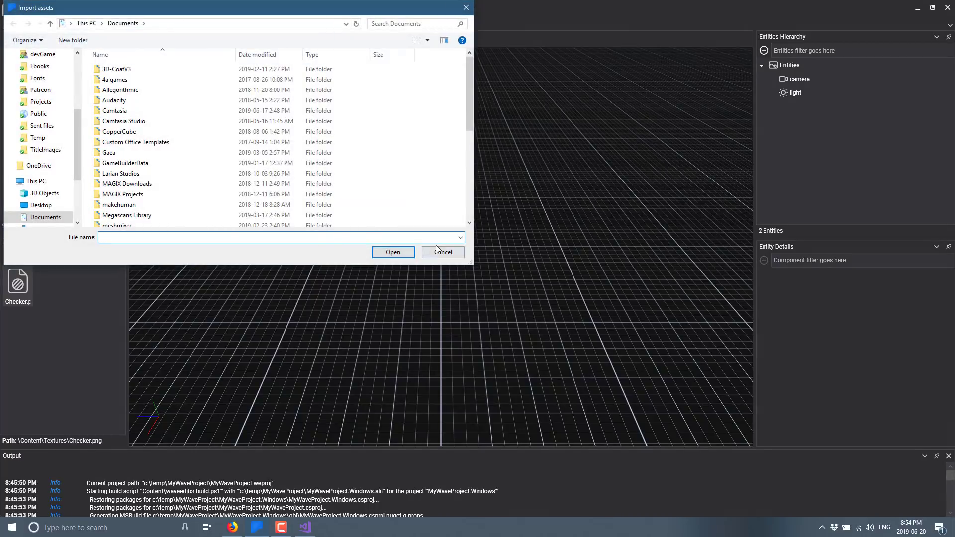
left_click(461, 237)
left_click(461, 237)
left_click(443, 252)
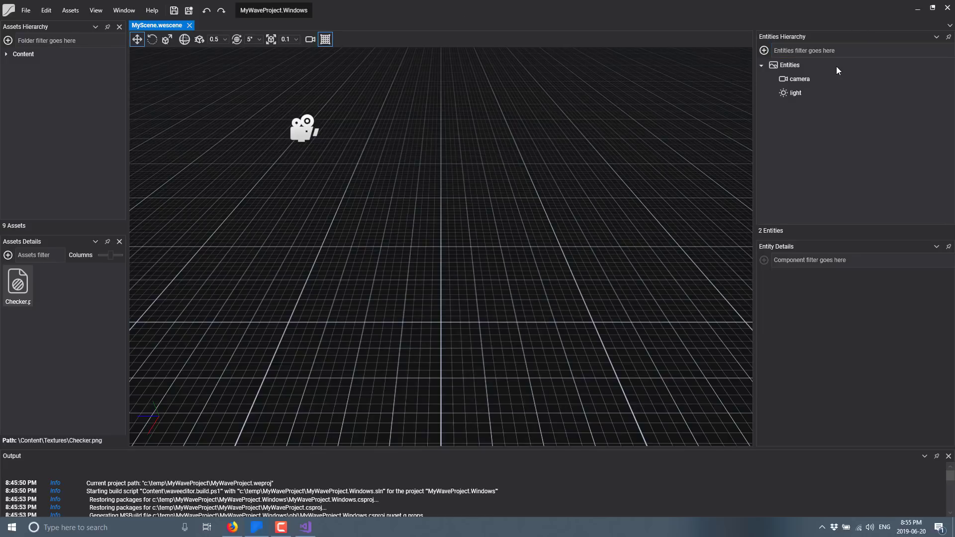
- Add a Primitives 3D Sphere as a child of the root entity
right_click(793, 64)
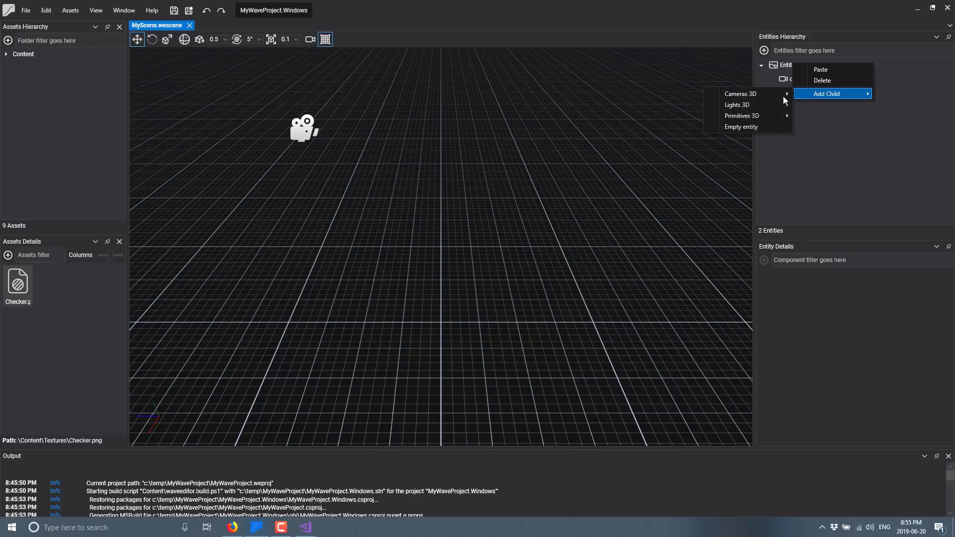
mouse_move(739, 115)
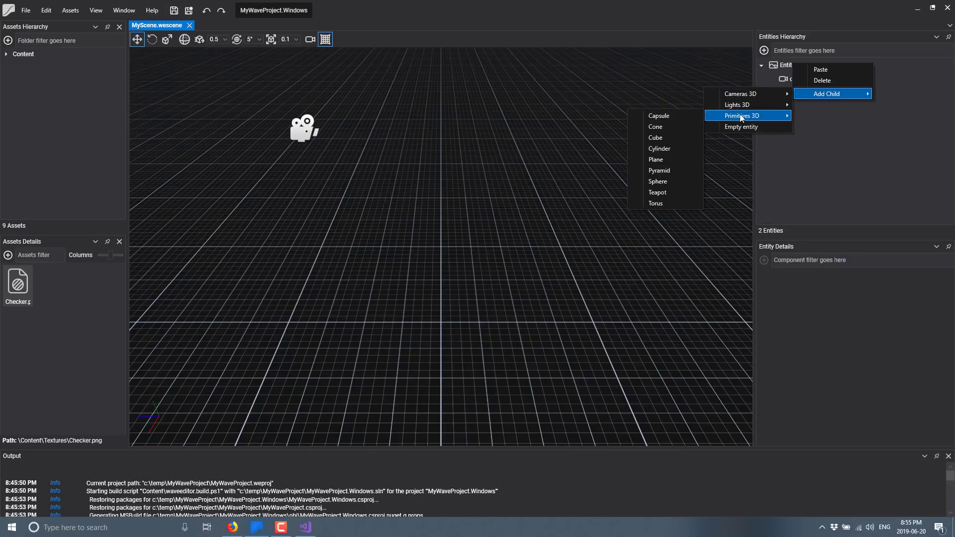
left_click(664, 178)
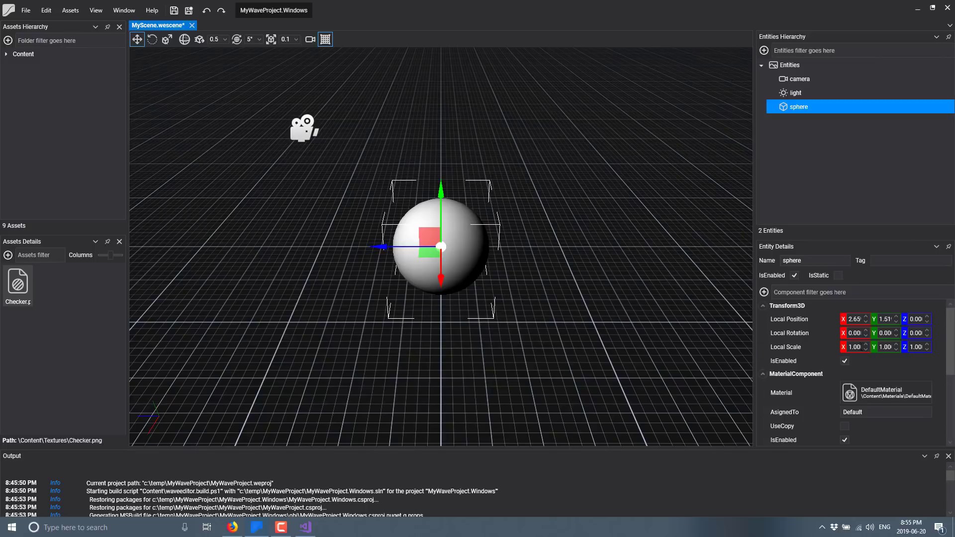
scroll(866, 361, "down", 3)
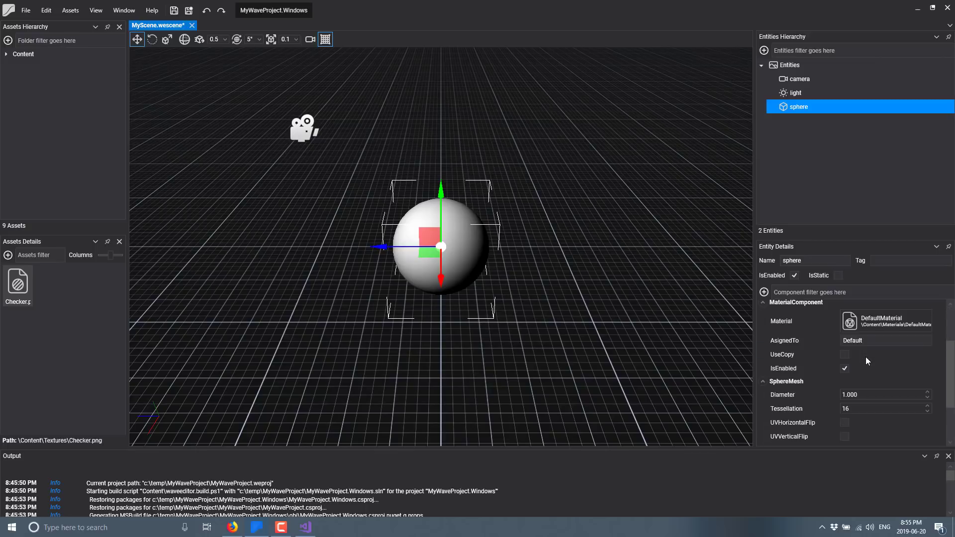
scroll(795, 372, "up", 2)
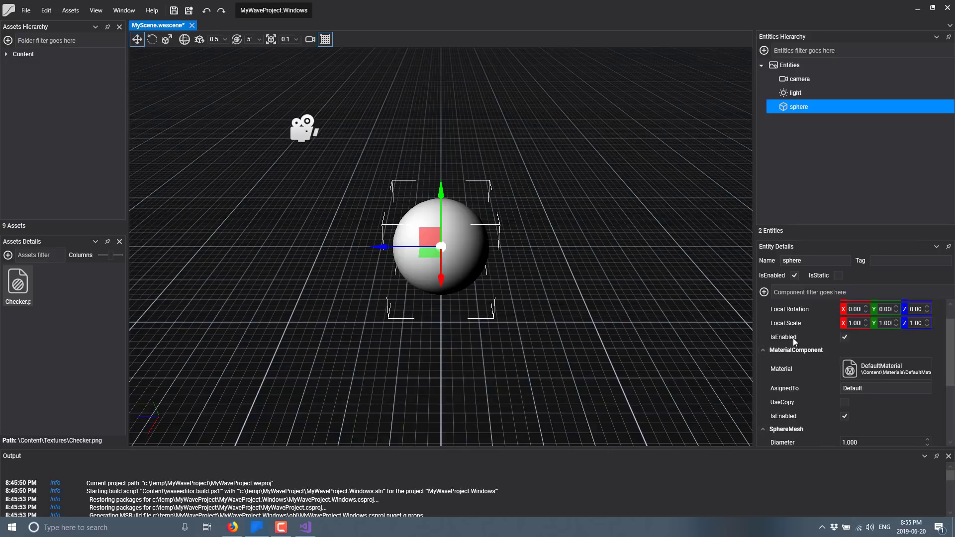
scroll(791, 341, "up", 1)
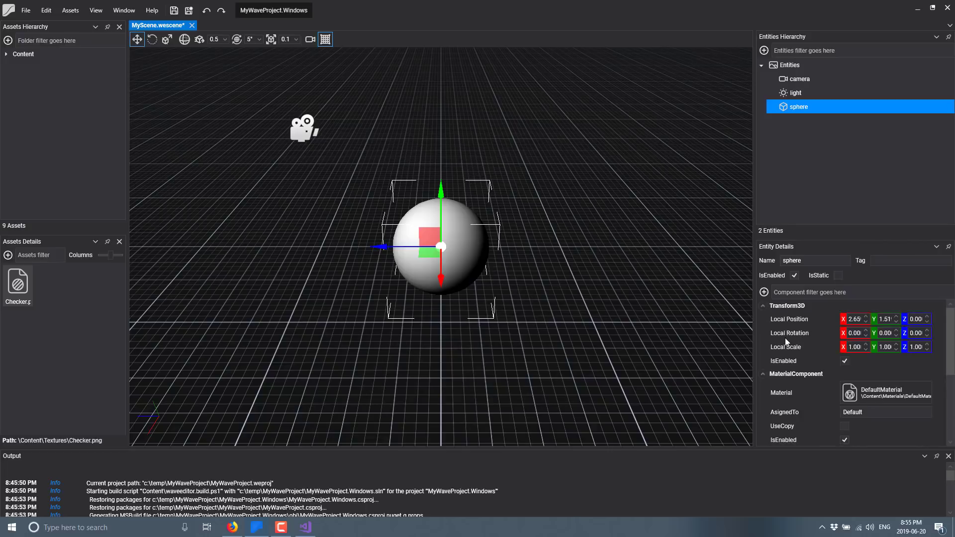
- Collapse the sphere's Transform3D, MaterialComponent, SphereMesh and MeshRenderer sections, then open the Add component list
left_click(761, 305)
left_click(763, 319)
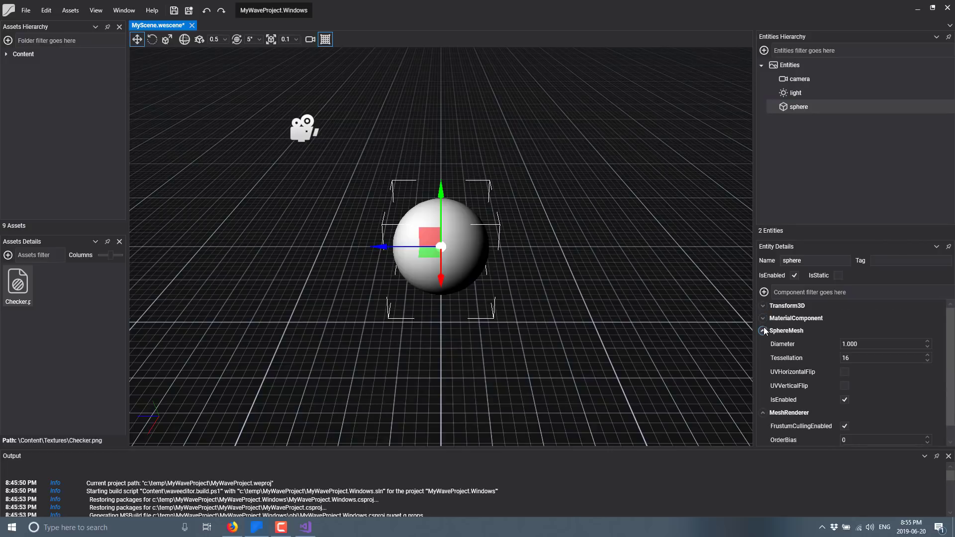
left_click(762, 331)
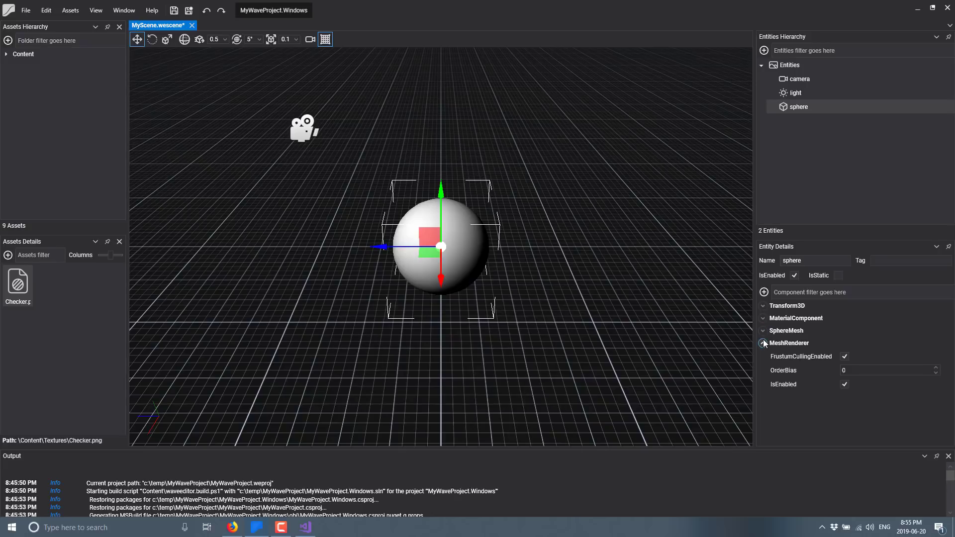
left_click(762, 343)
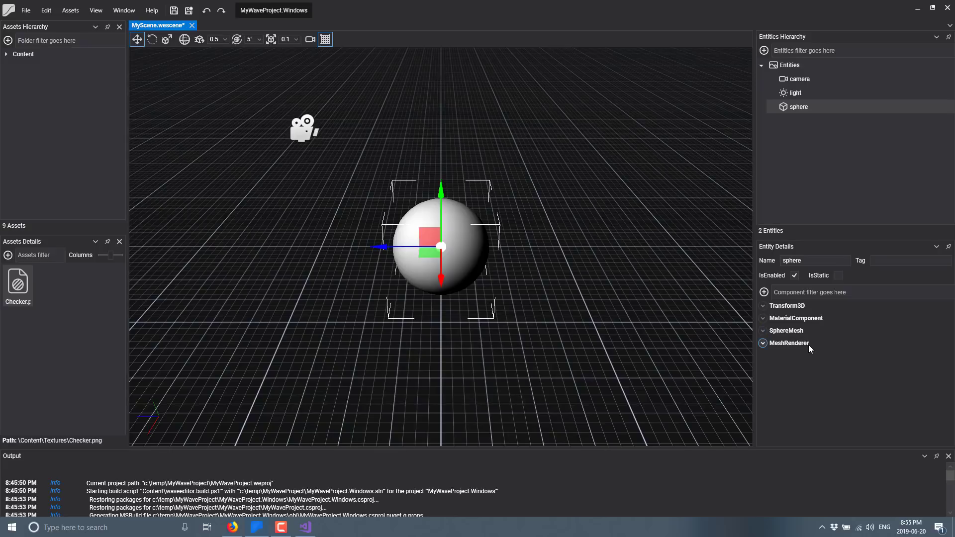
left_click(764, 292)
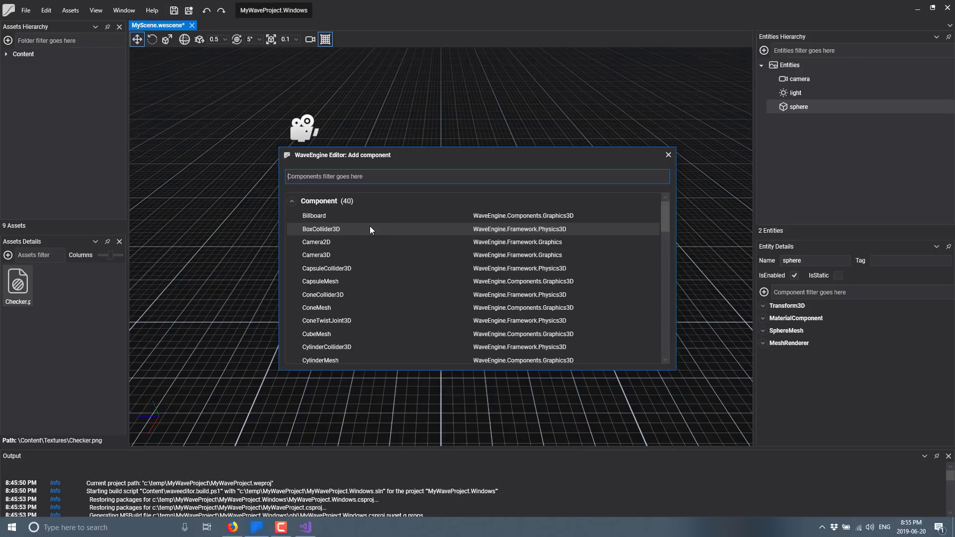
- Scroll down to the Behavior group and add LookAtBehavior to the sphere
scroll(401, 237, "down", 1)
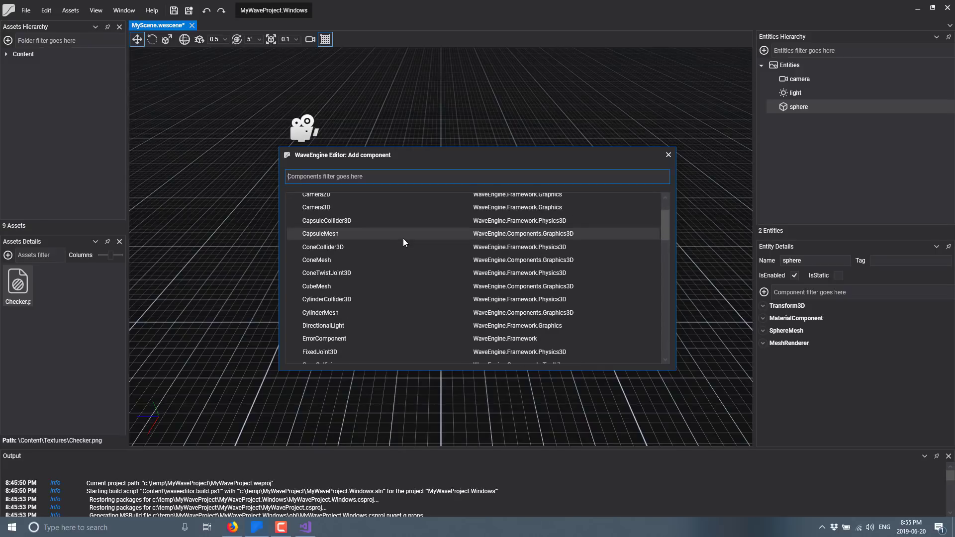
scroll(403, 243, "down", 3)
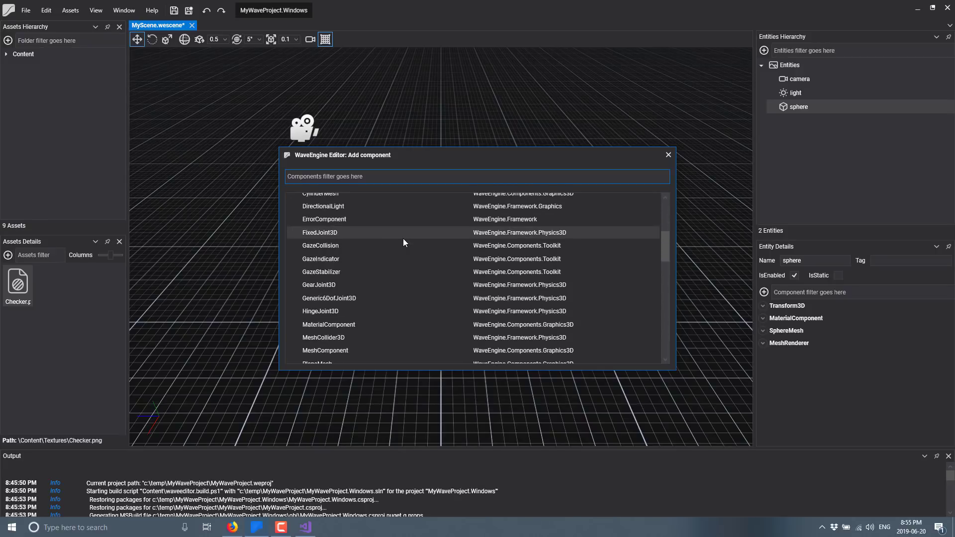
scroll(403, 242, "down", 2)
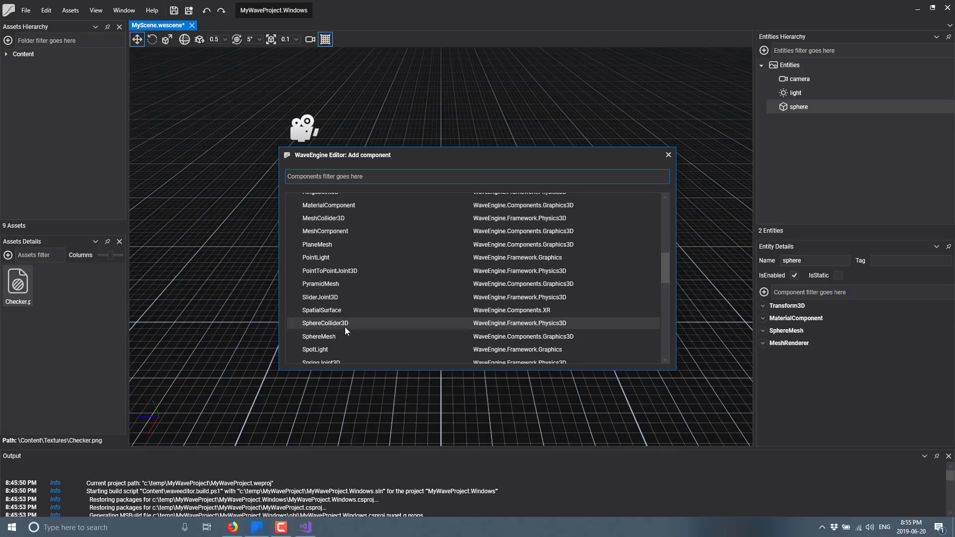
scroll(338, 303, "down", 2)
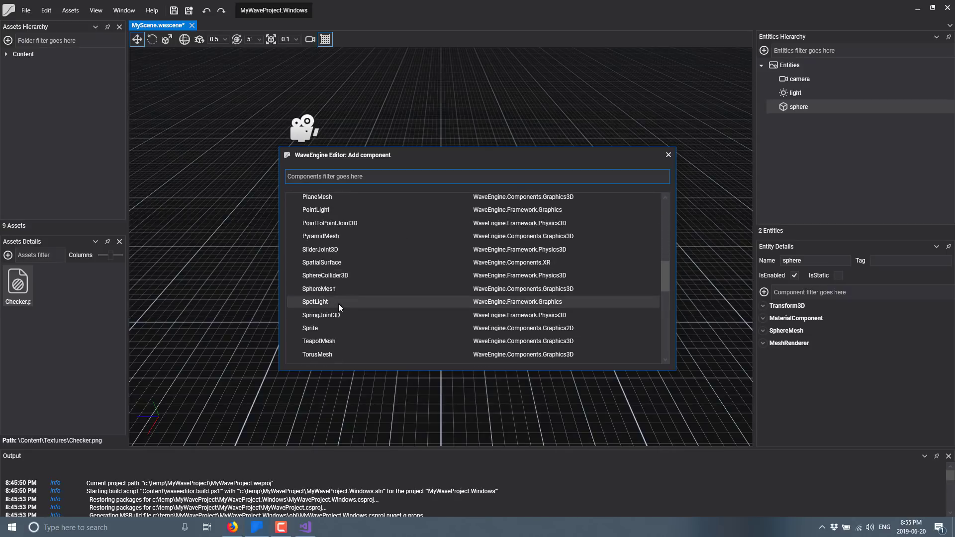
scroll(338, 303, "down", 5)
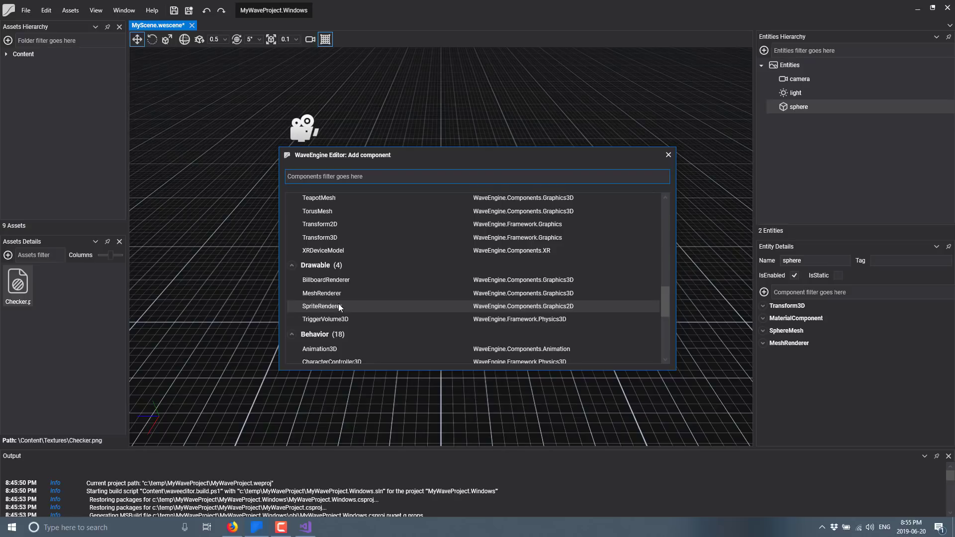
scroll(338, 305, "down", 2)
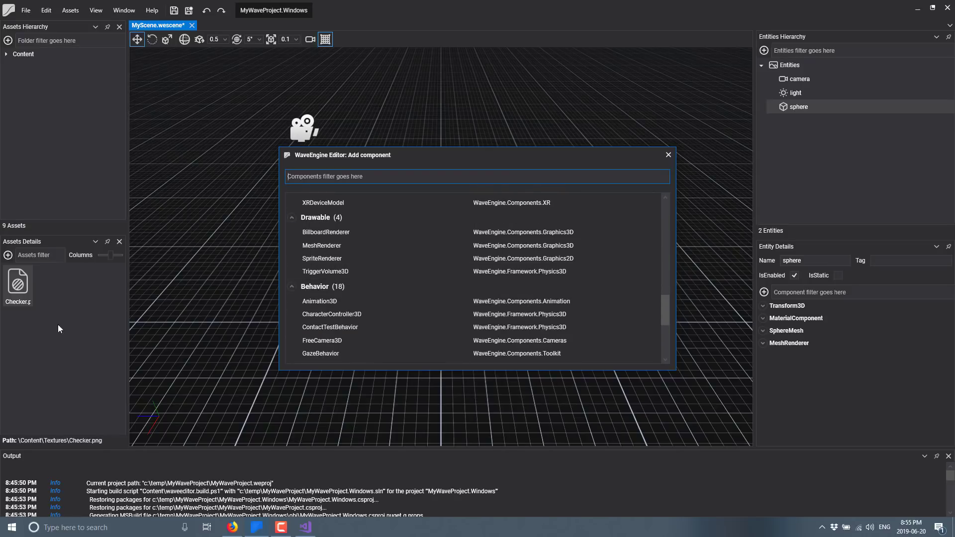
scroll(416, 343, "down", 2)
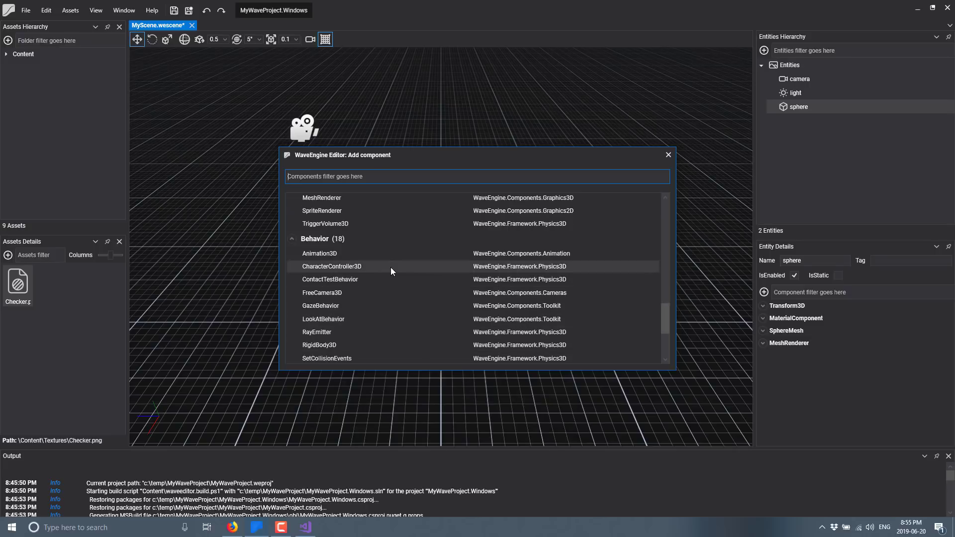
scroll(390, 267, "down", 2)
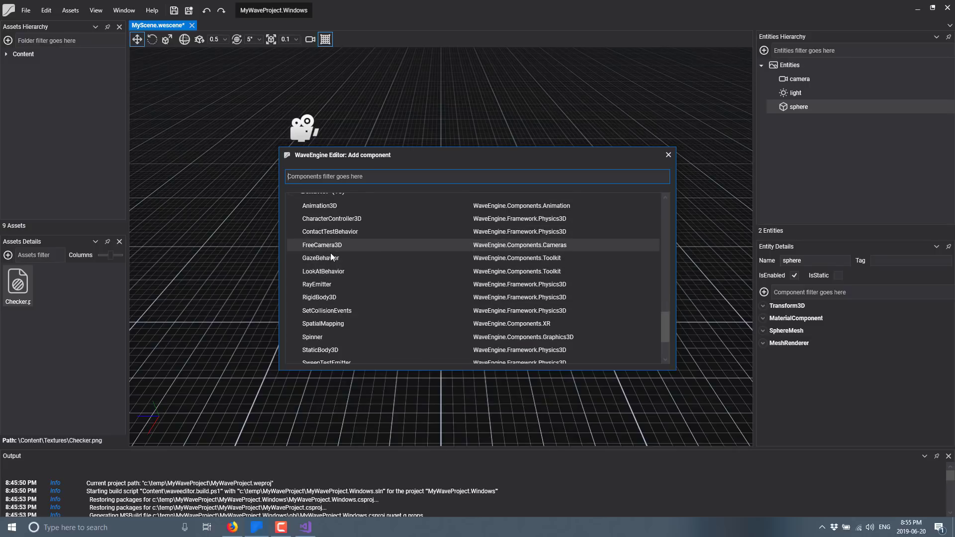
double_click(312, 271)
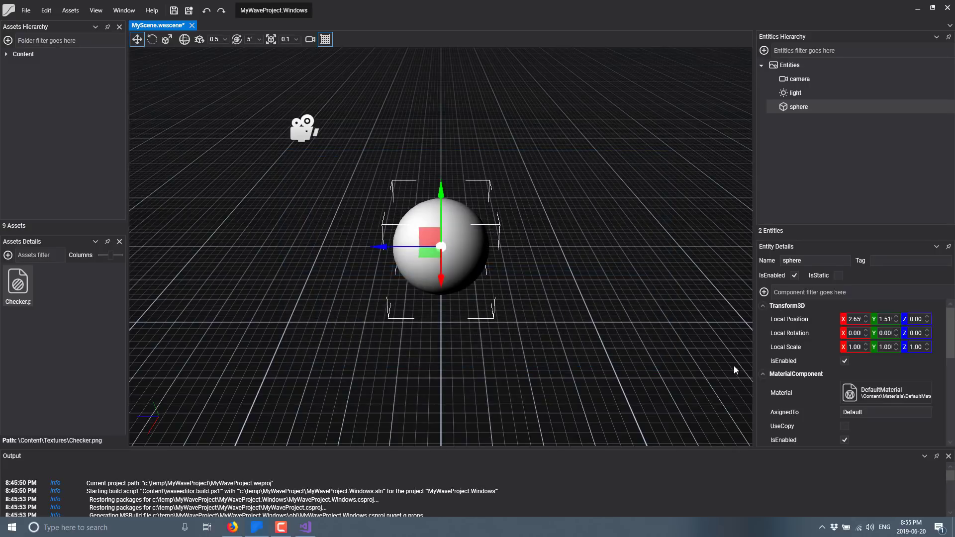
- Expand the sphere's LookAtBehavior (Axis Z) and tick its IsEnabled checkbox
scroll(876, 365, "down", 5)
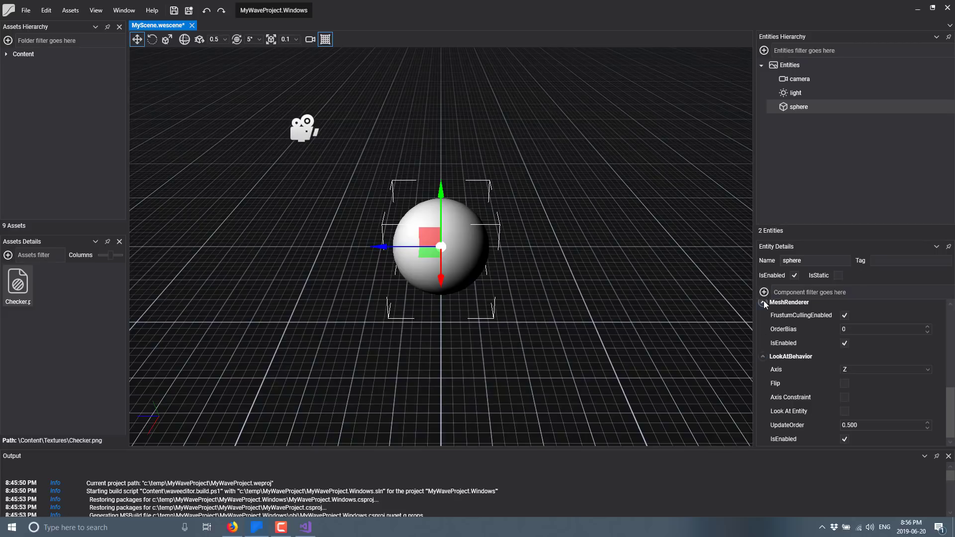
scroll(765, 353, "up", 3)
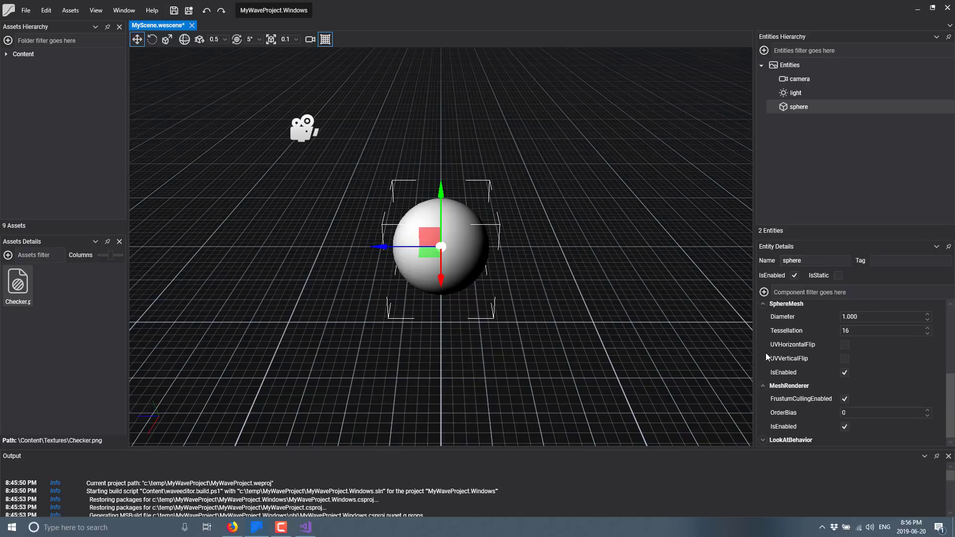
left_click(788, 442)
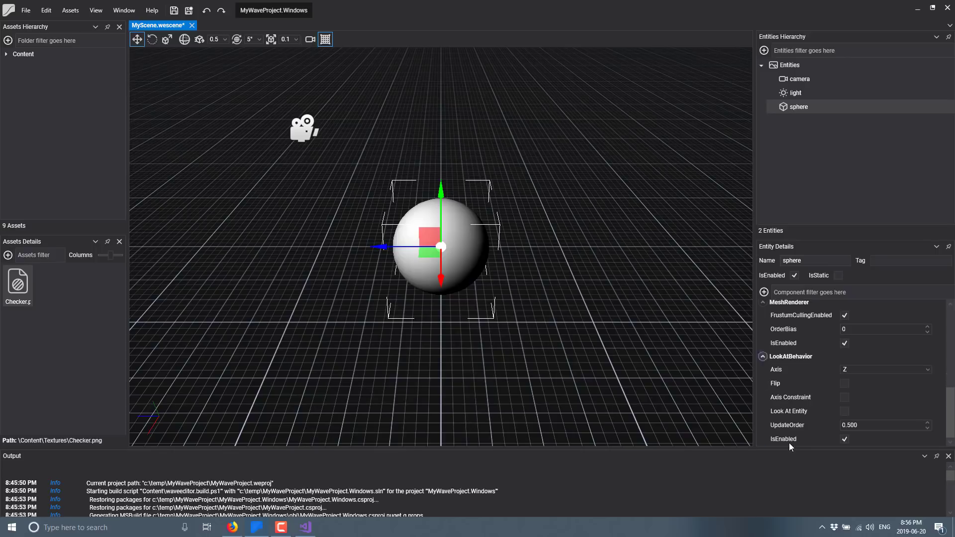
left_click(781, 358)
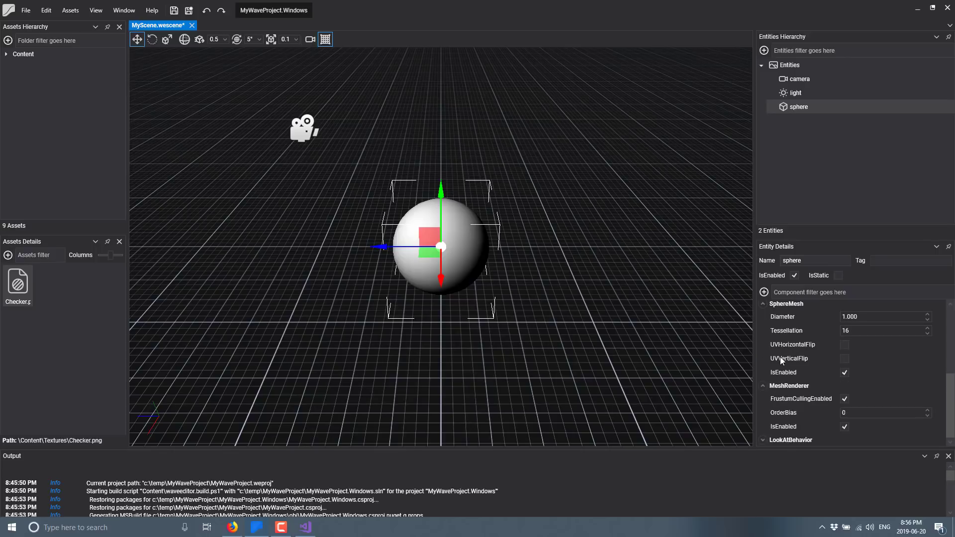
left_click(790, 440)
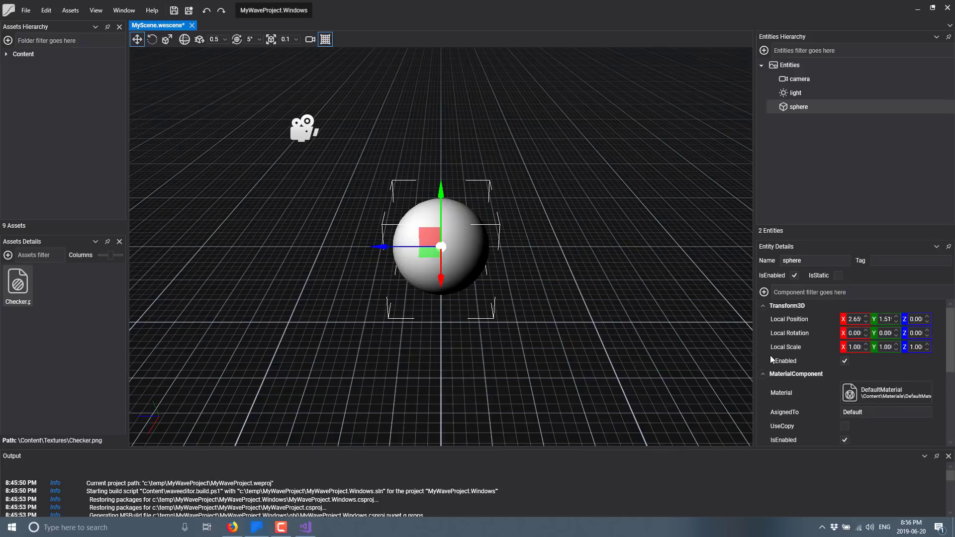
left_click(769, 355)
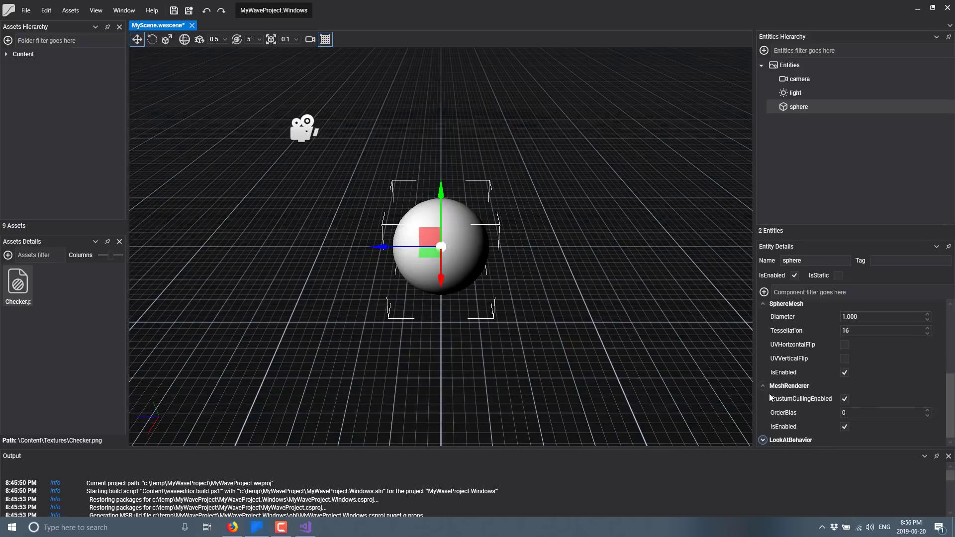
left_click(783, 442)
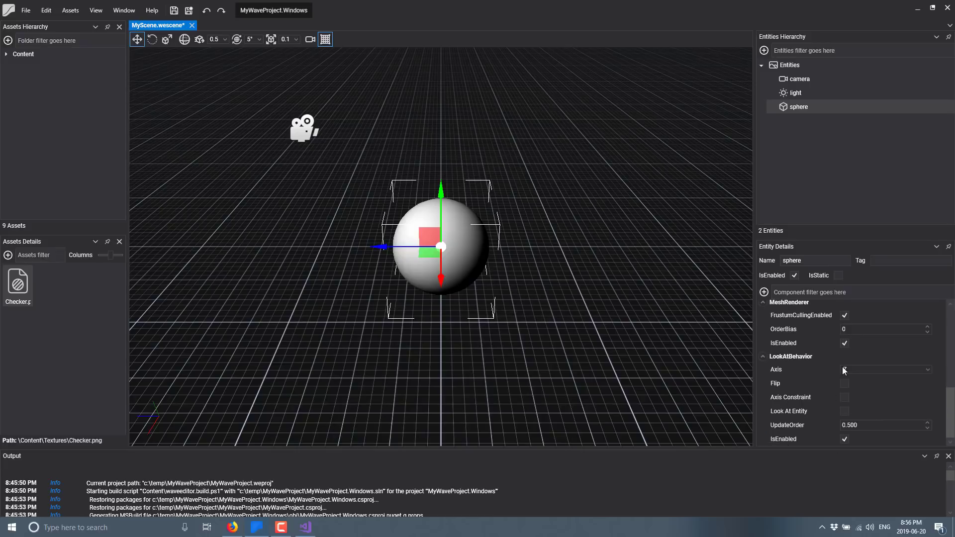
left_click(844, 439)
scroll(935, 358, "up", 5)
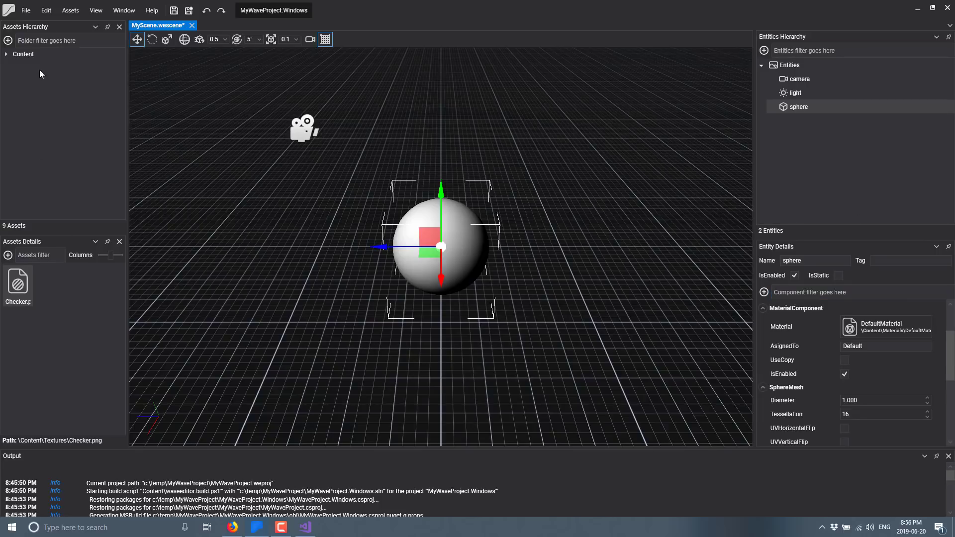
- Expand Content and browse Effects, Materials, RenderLayers, Samplers, Scenes and Textures
left_click(6, 55)
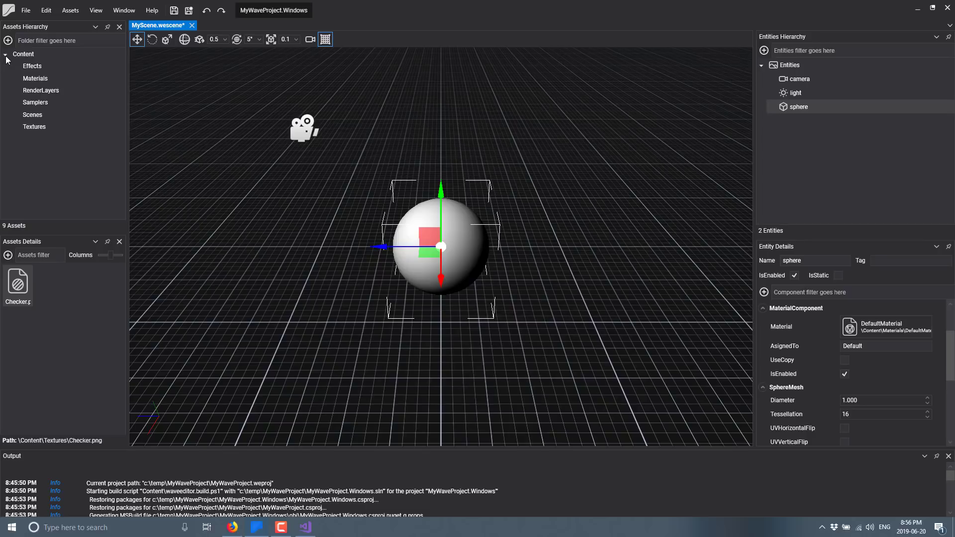
left_click(37, 67)
left_click(37, 78)
left_click(39, 91)
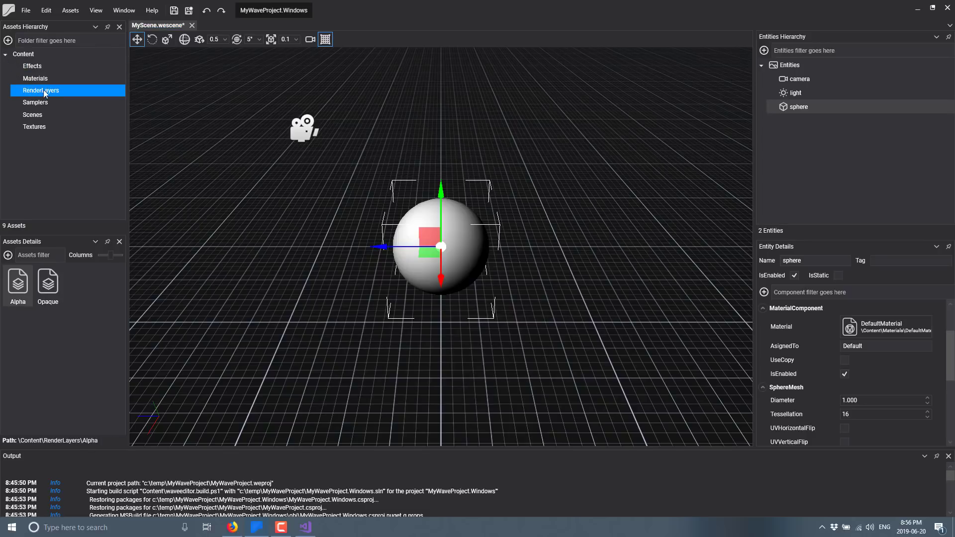
left_click(34, 103)
left_click(36, 115)
left_click(41, 127)
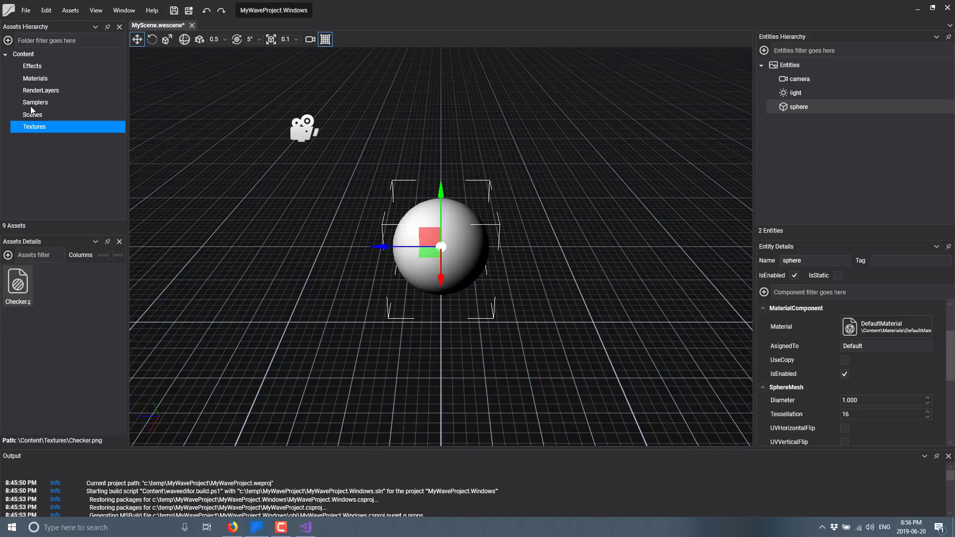
left_click(36, 116)
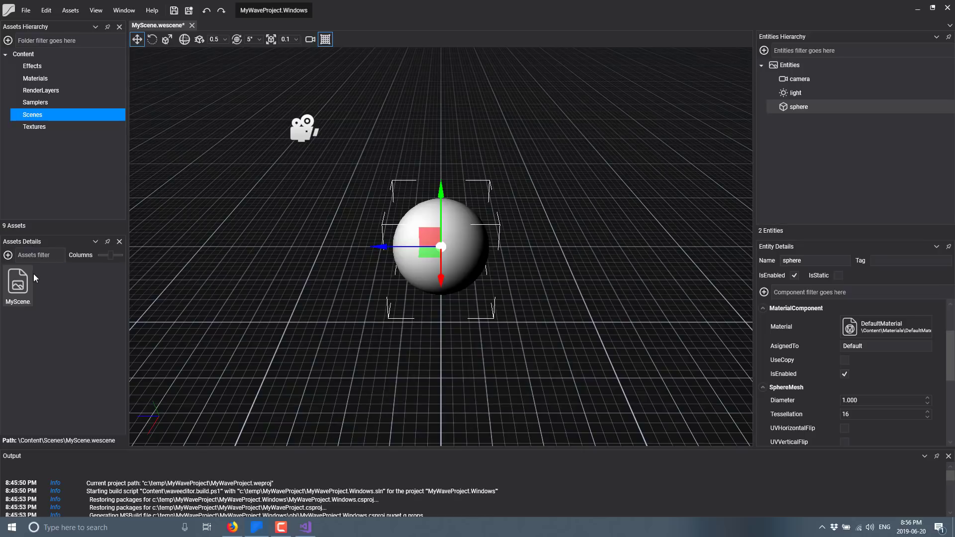
- Select the Effects folder to list StandardEffect, opening and dismissing the asset creation menu
left_click(39, 68)
right_click(72, 326)
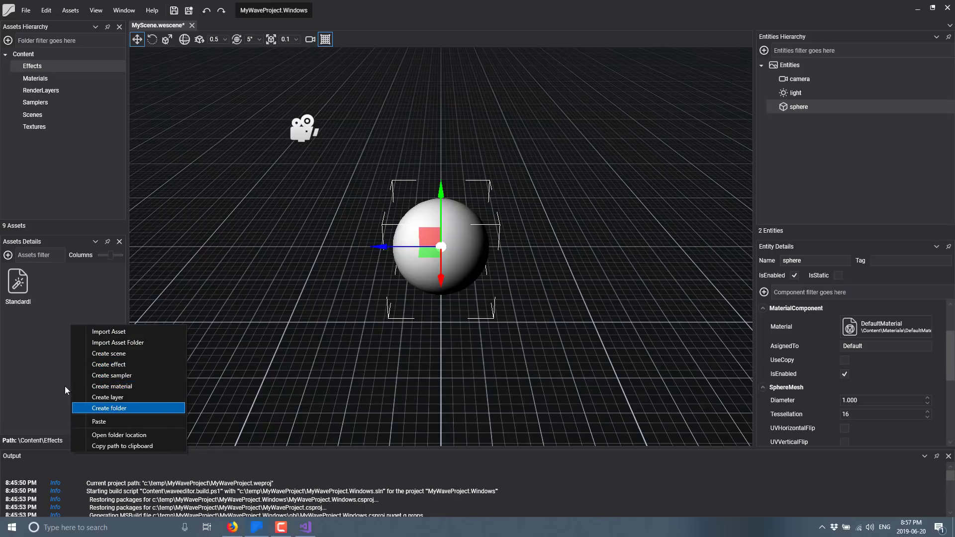
left_click(50, 330)
- Open StandardEffect in the Effect Editor and look over its directive settings
double_click(22, 282)
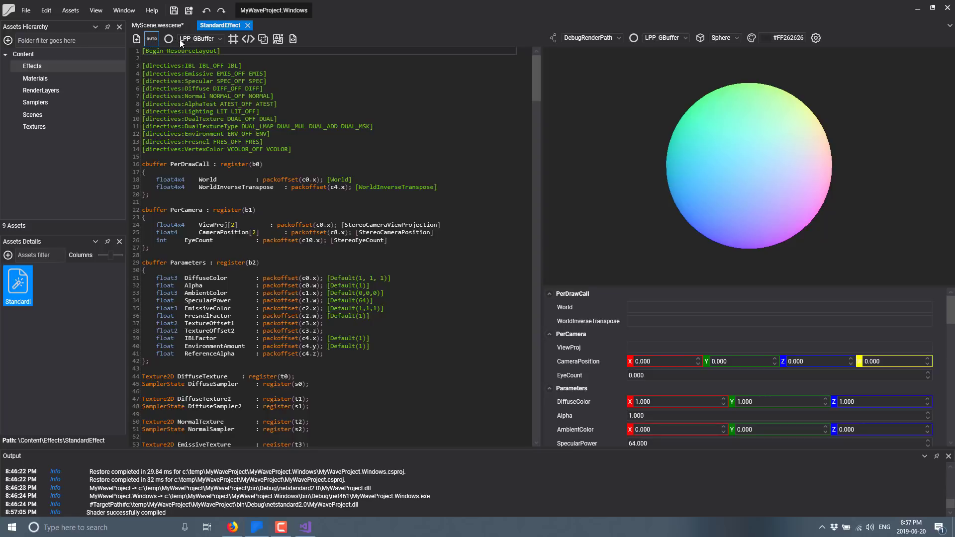
left_click(232, 40)
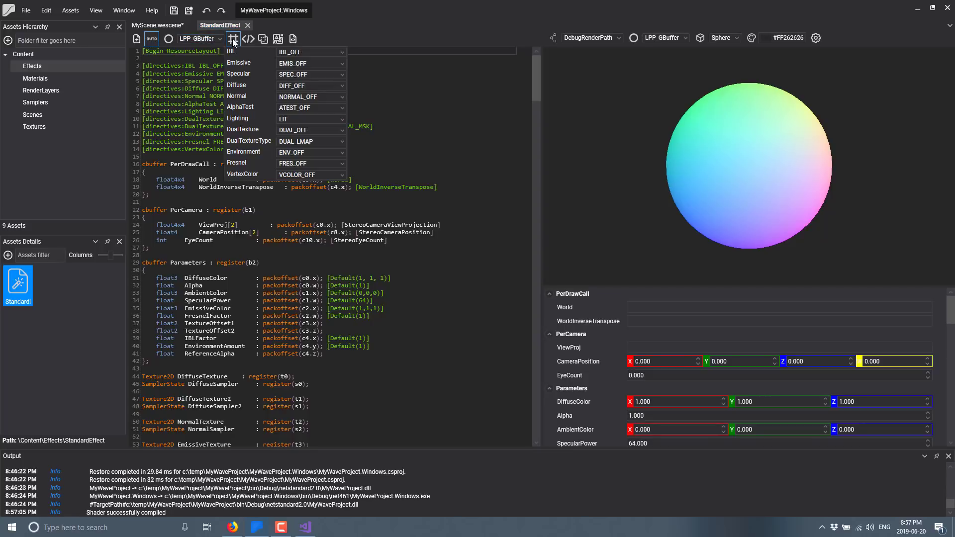
left_click(447, 172)
scroll(410, 343, "down", 4)
scroll(410, 344, "down", 8)
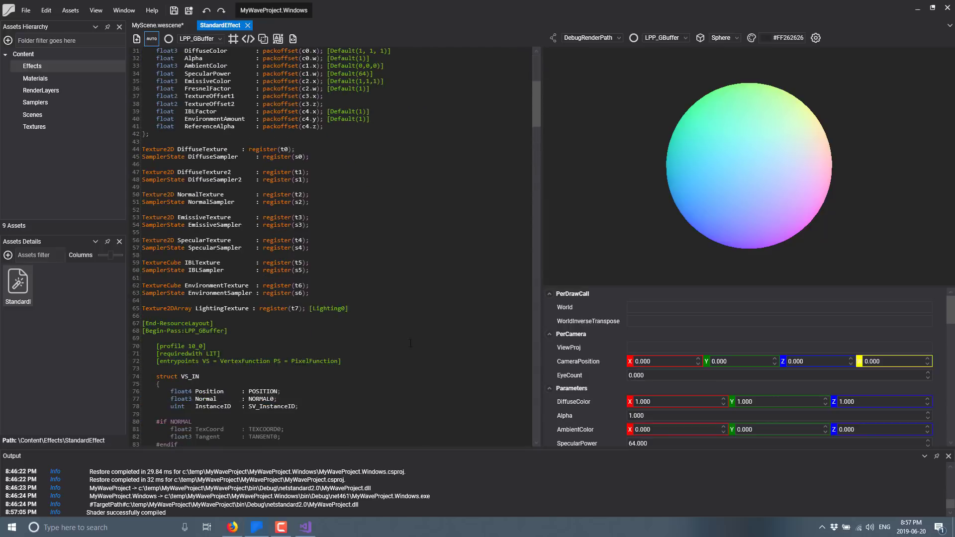
scroll(613, 380, "down", 5)
scroll(683, 418, "down", 8)
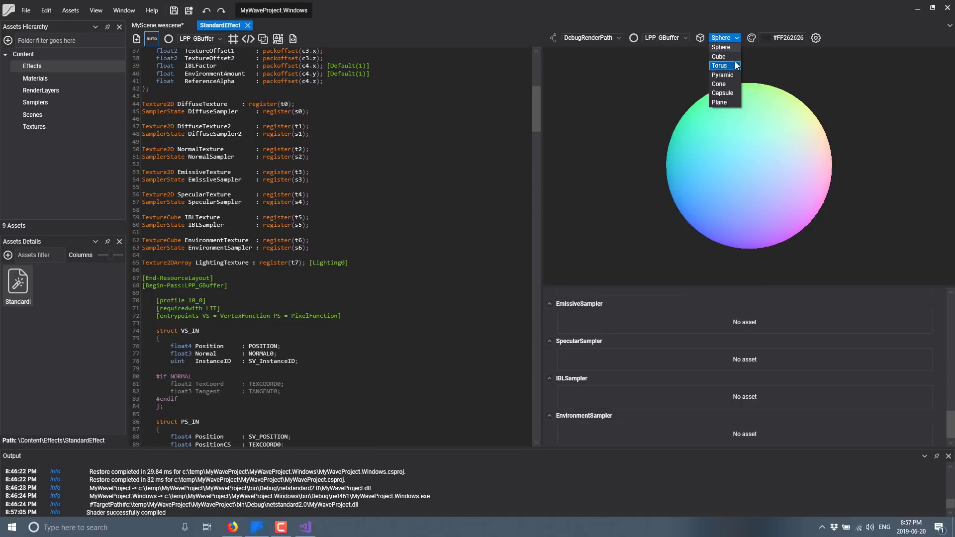
- Preview the shader on a torus, trying LPPRenderPath before returning to DebugRenderPath
left_click(725, 73)
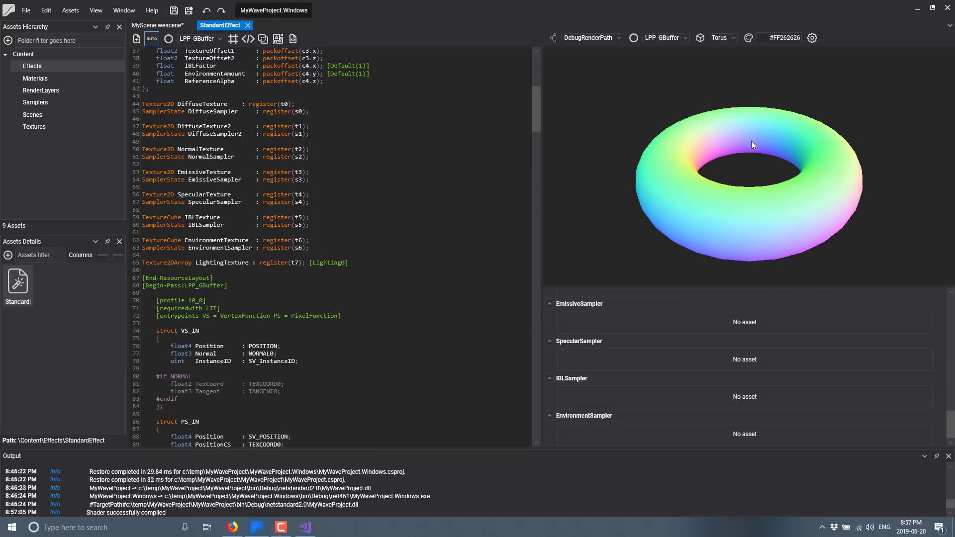
left_click(616, 37)
left_click(608, 47)
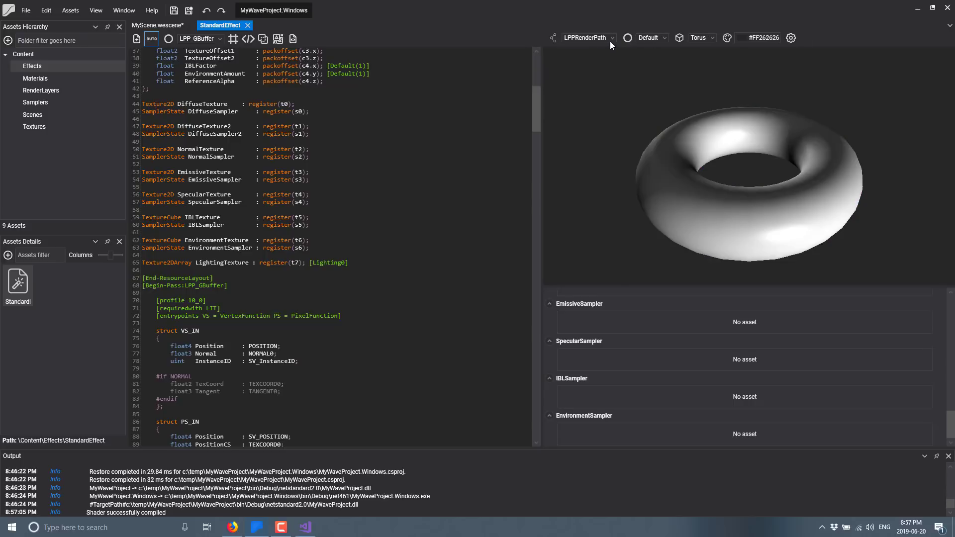
left_click(610, 40)
left_click(595, 56)
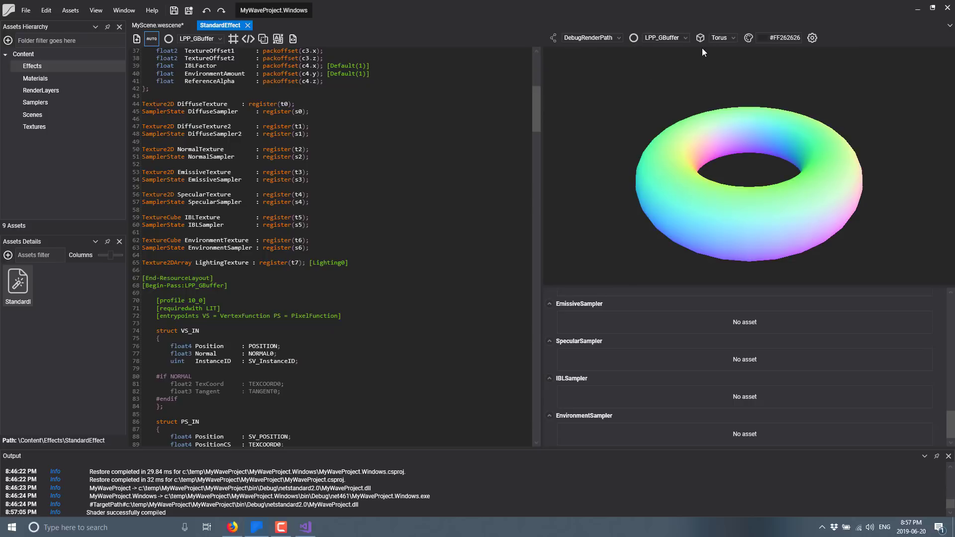
scroll(445, 191, "up", 11)
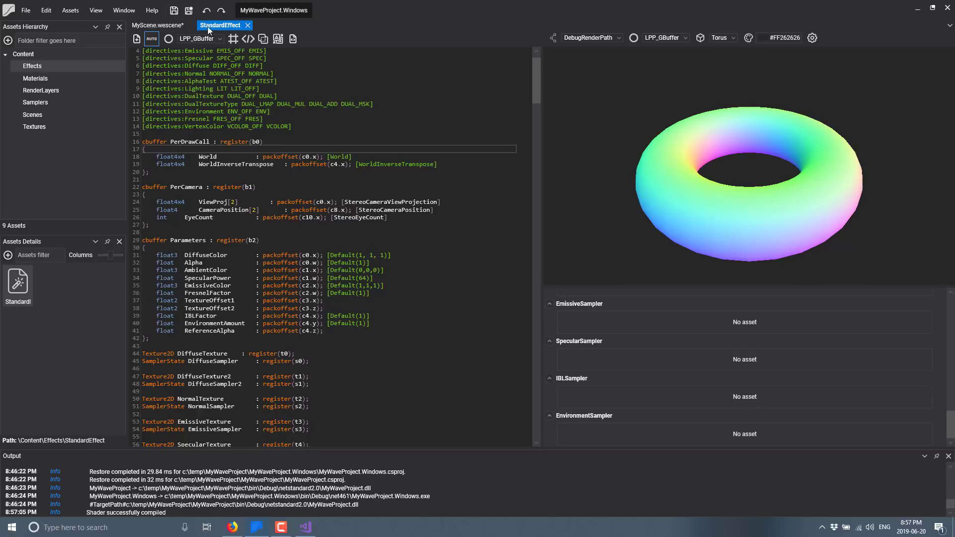
- Browse the Materials and Scenes folders, ending on the Materials list
left_click(41, 79)
left_click(69, 115)
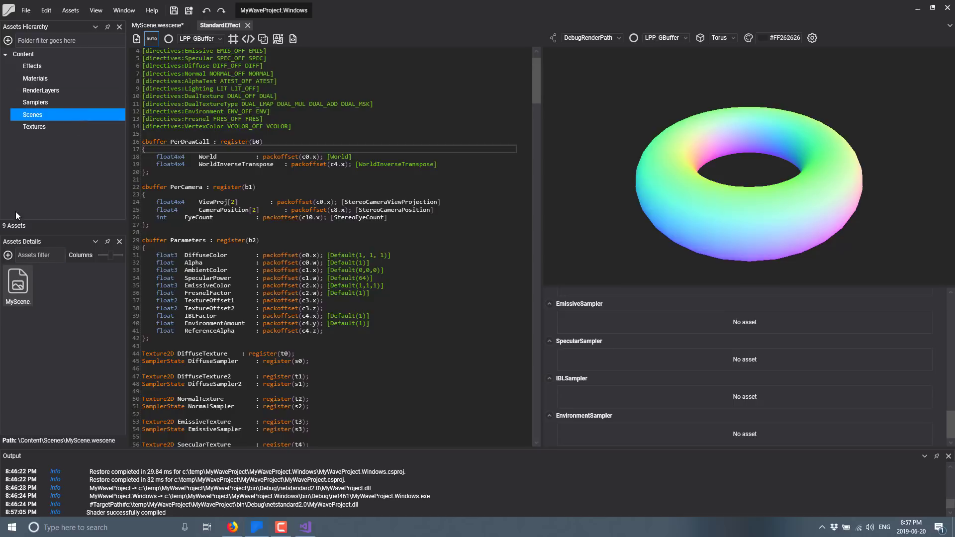
left_click(38, 78)
- Open DefaultMaterial in the material editor to view its StandardEffect properties
double_click(18, 284)
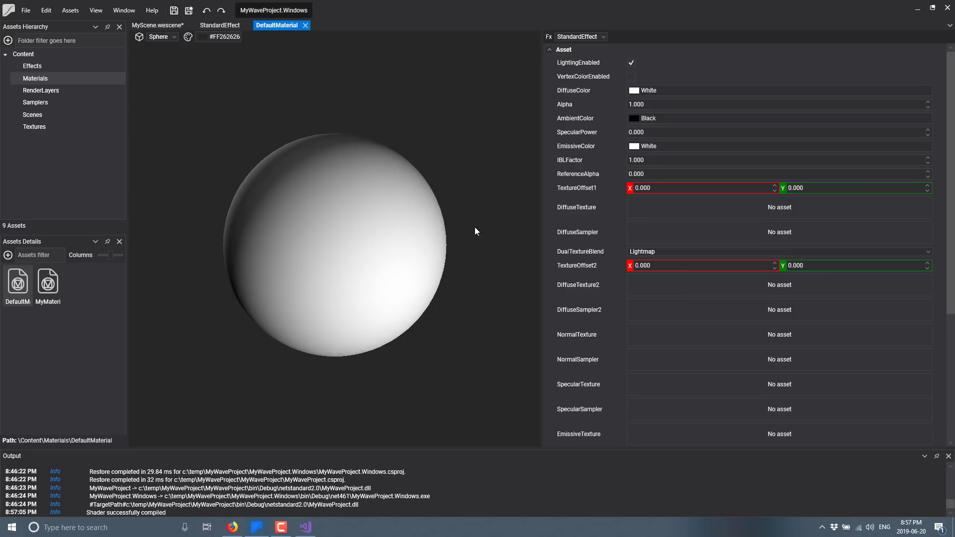
scroll(475, 226, "up", 3)
scroll(474, 227, "down", 3)
- Select StandardEffect in Effects, check the material's Fx list unchanged, and dismiss its context menu
left_click(25, 67)
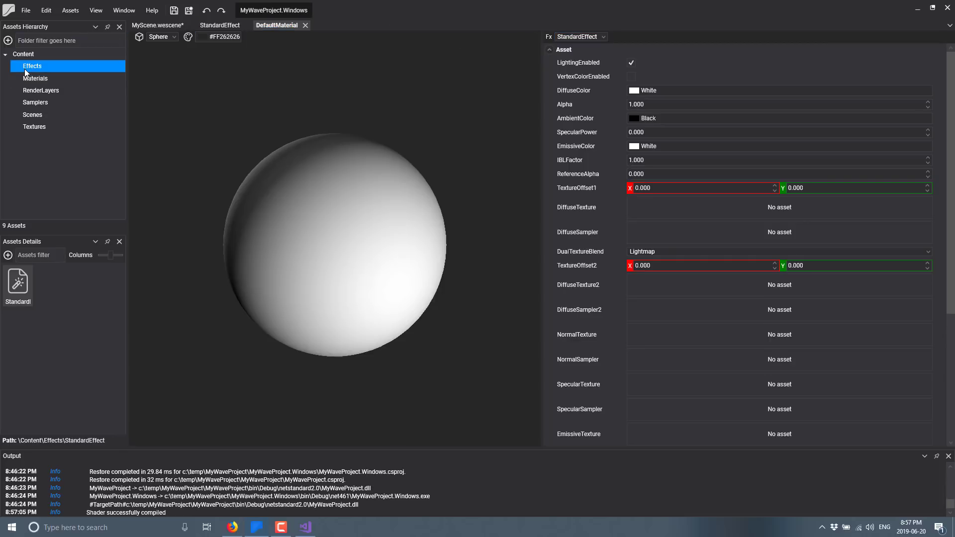
left_click(23, 279)
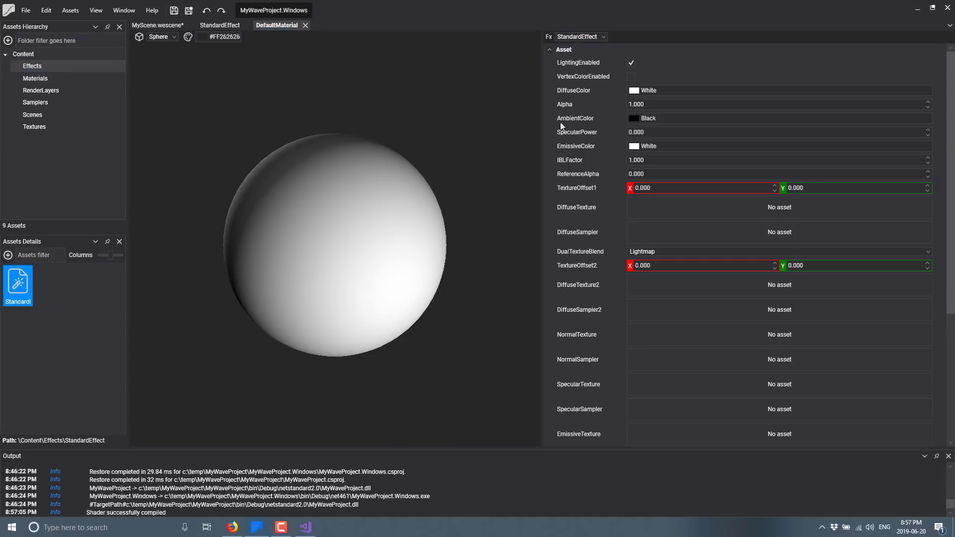
left_click(601, 44)
left_click(23, 280)
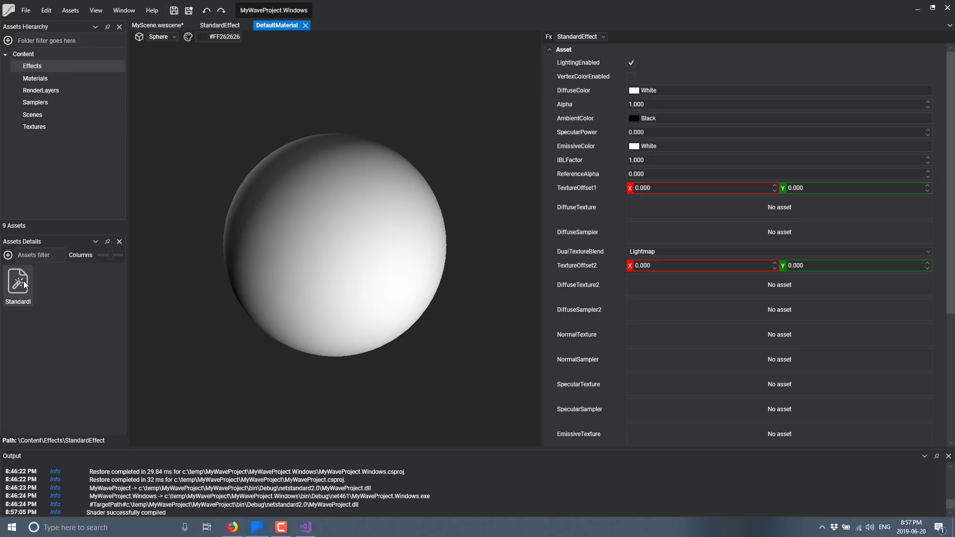
left_click(23, 280)
right_click(23, 280)
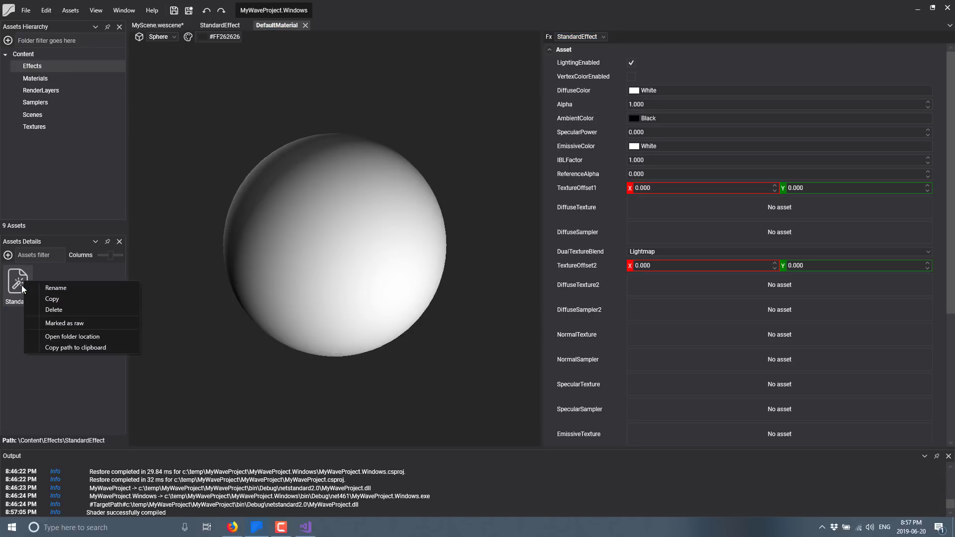
left_click(17, 347)
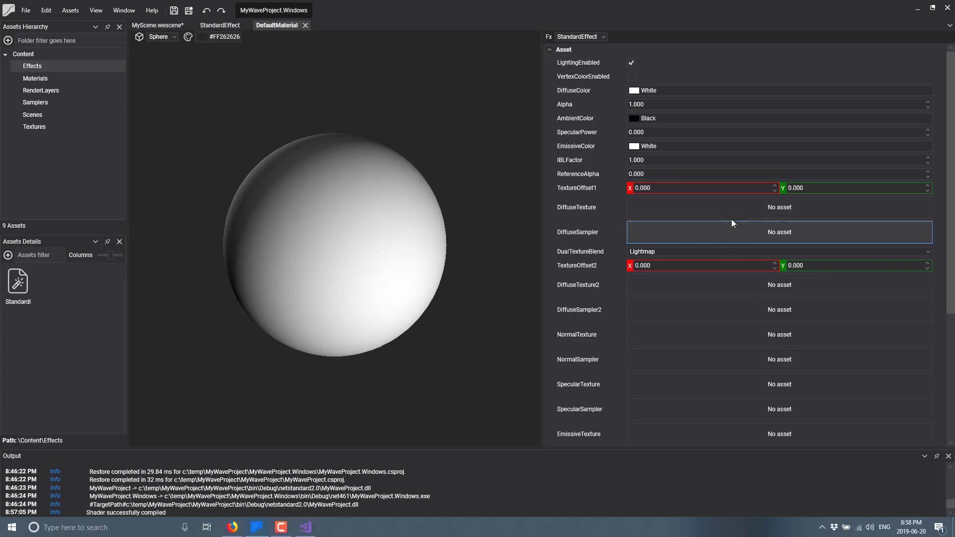
- Change DefaultMaterial's diffuse colour to red
left_click(632, 91)
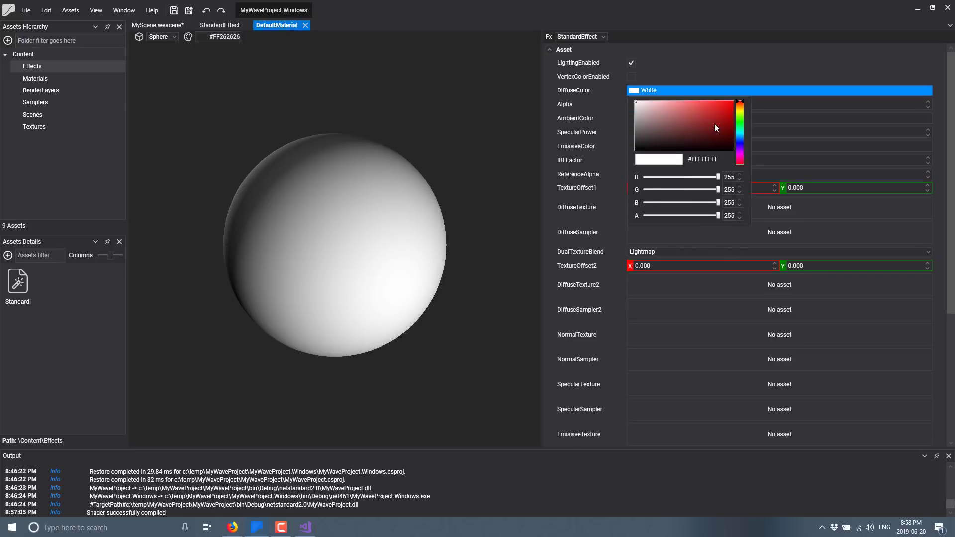
left_click(727, 116)
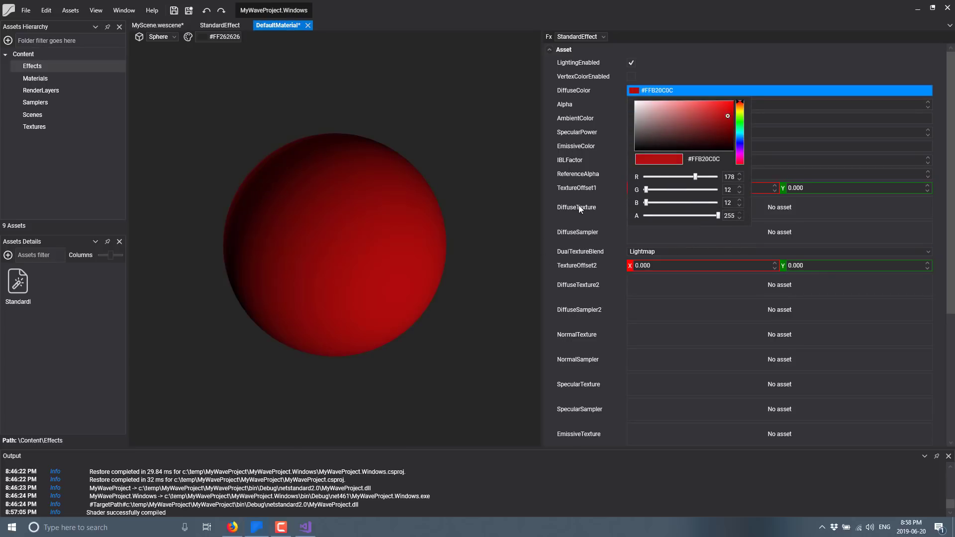
left_click(545, 221)
scroll(572, 207, "down", 4)
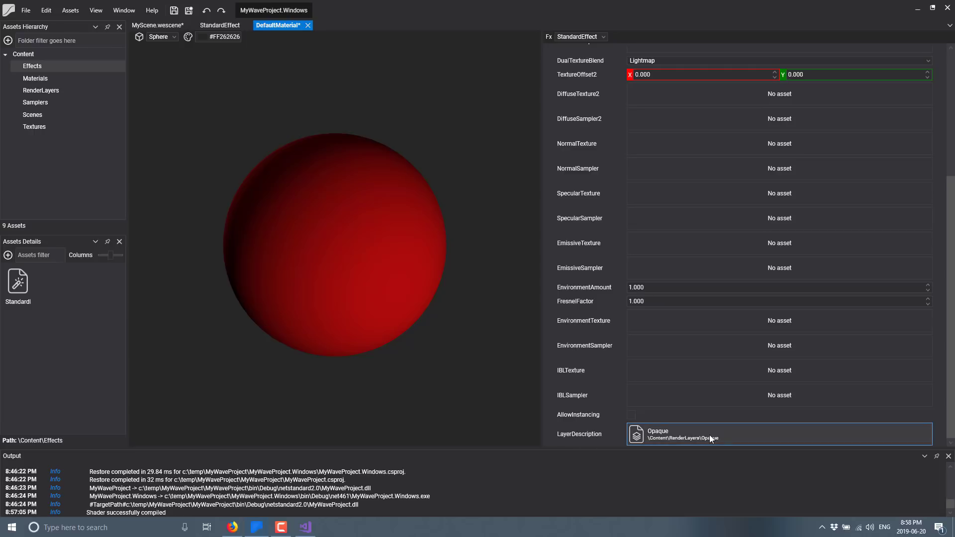
- Try the Alpha render layer, return to Opaque, then list the RenderLayers folder
left_click(669, 439)
left_click(661, 515)
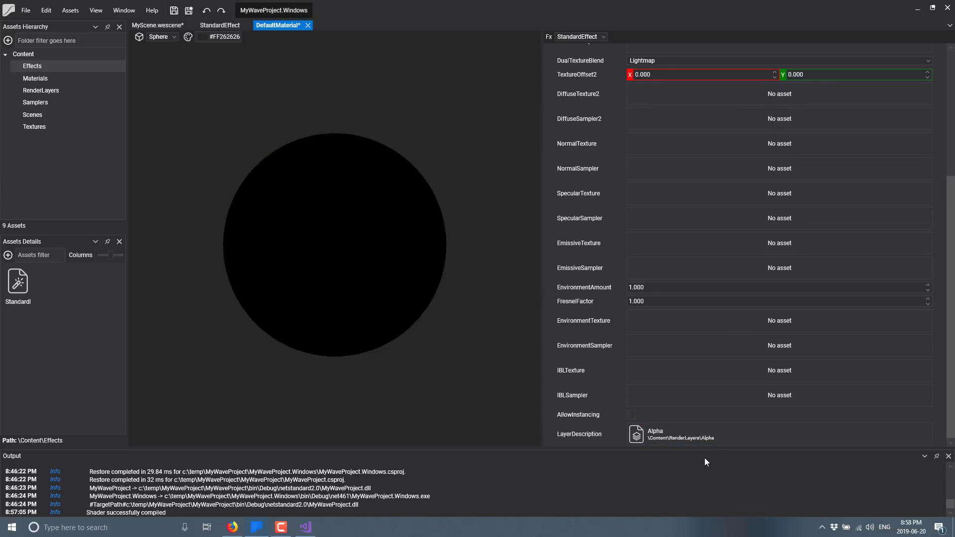
left_click(685, 439)
left_click(675, 490)
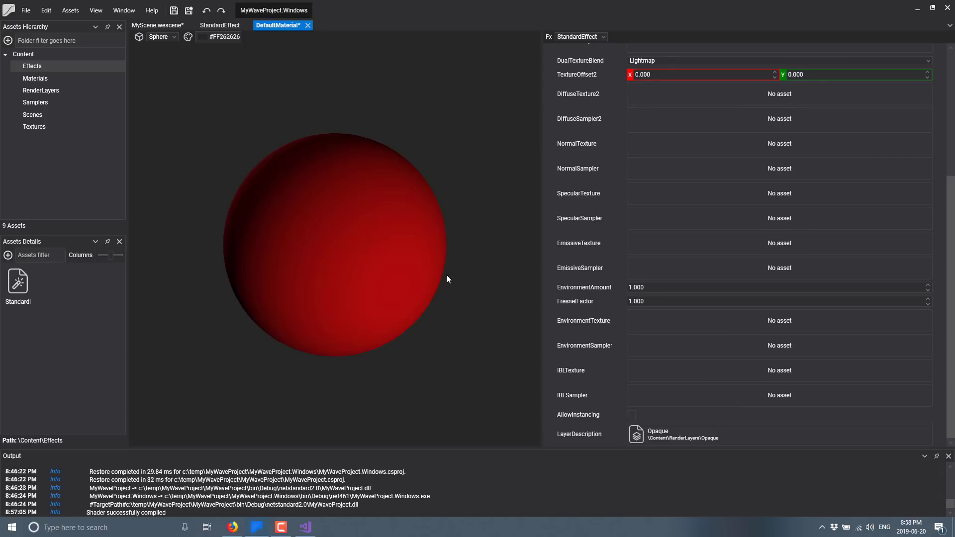
left_click(44, 88)
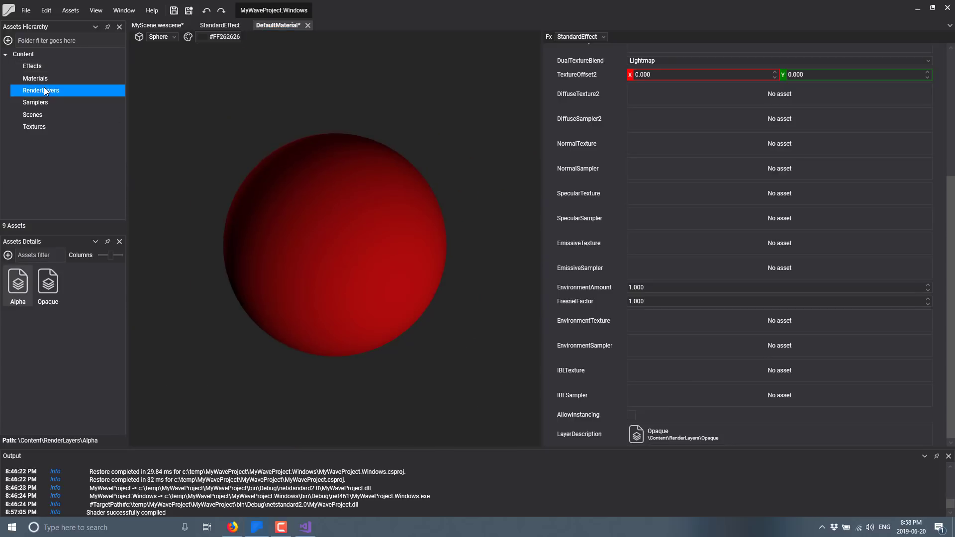
right_click(44, 87)
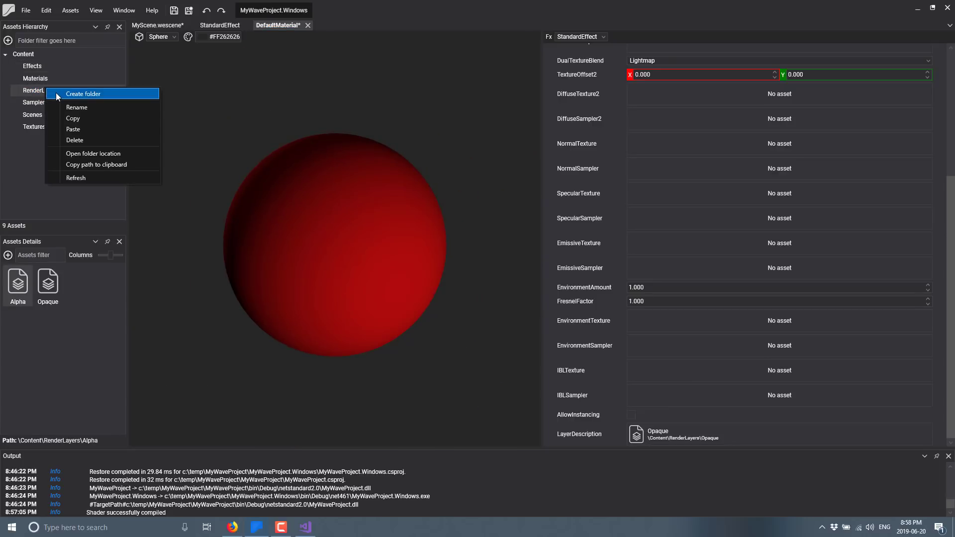
- Open the Opaque render layer and preview it on a torus
double_click(54, 286)
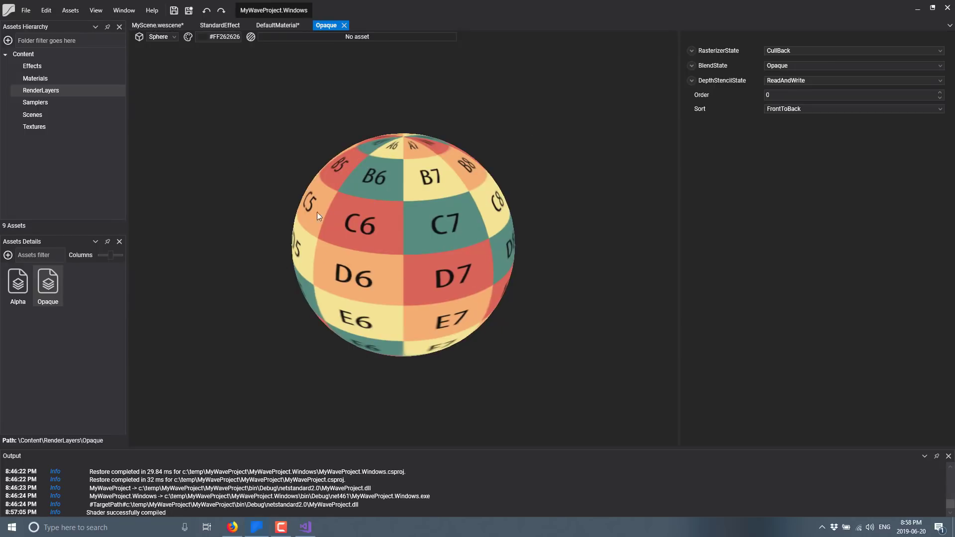
left_click(160, 37)
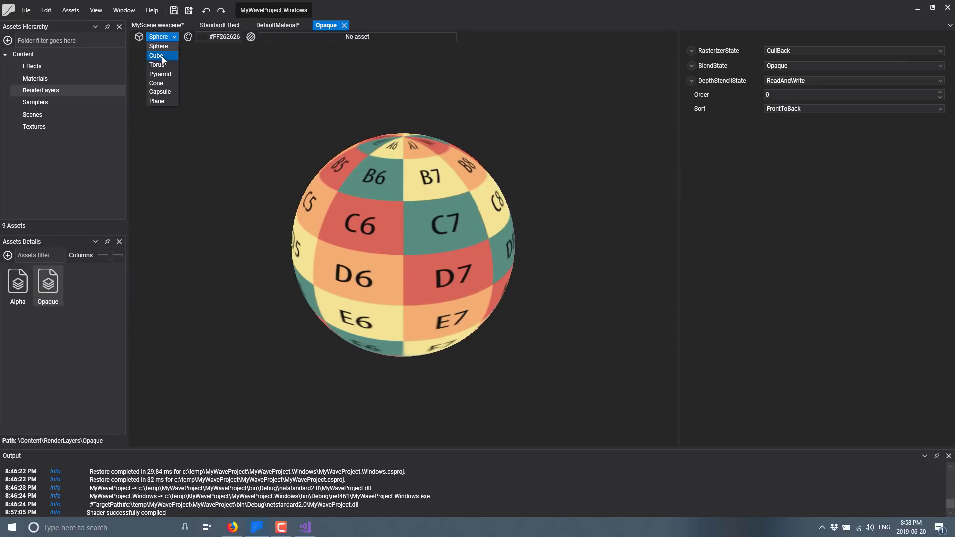
left_click(157, 65)
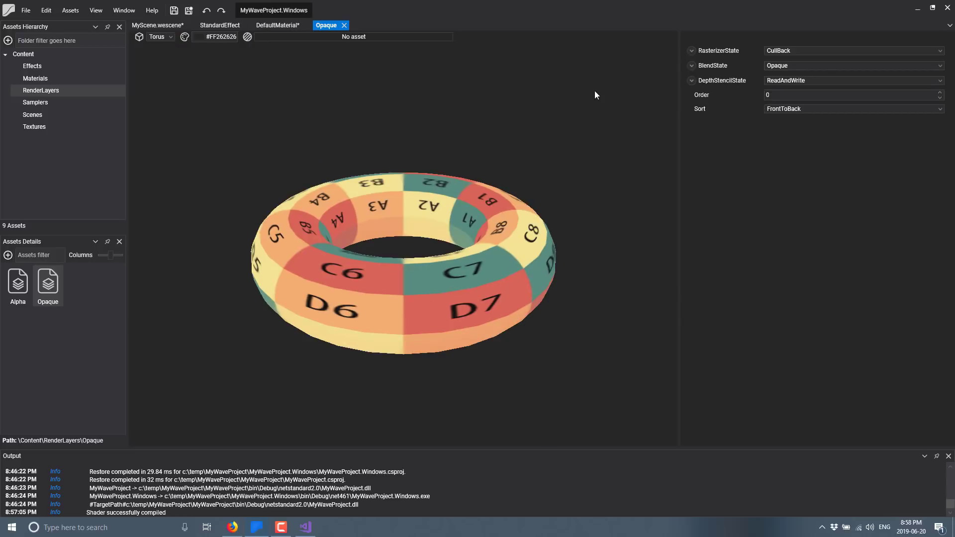
- Expand RasterizerState and BlendState, then list the Samplers folder
left_click(691, 51)
left_click(691, 191)
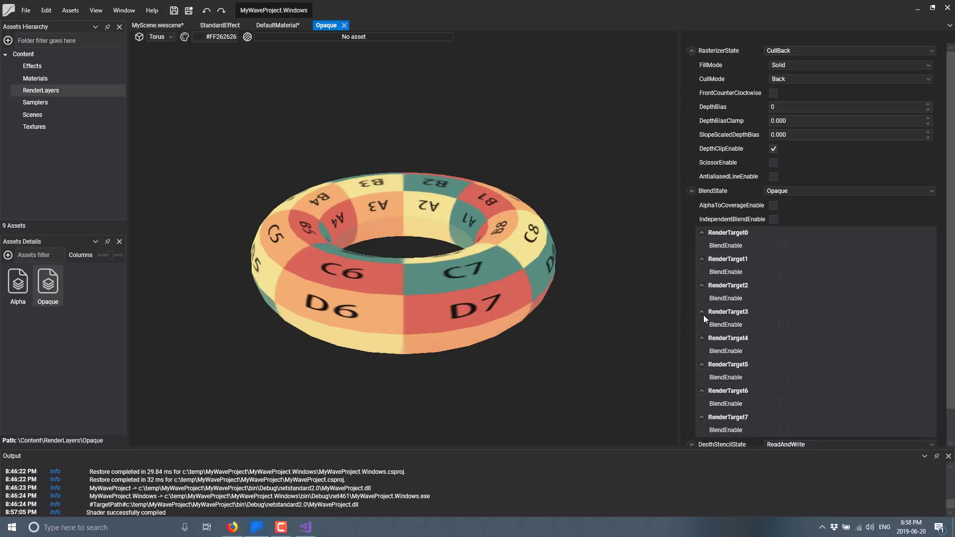
scroll(661, 331, "down", 2)
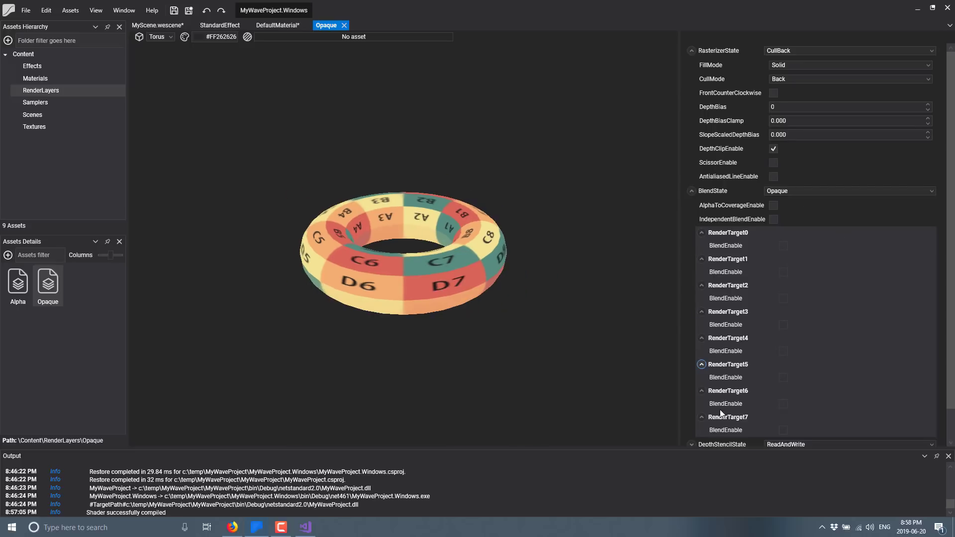
left_click(46, 102)
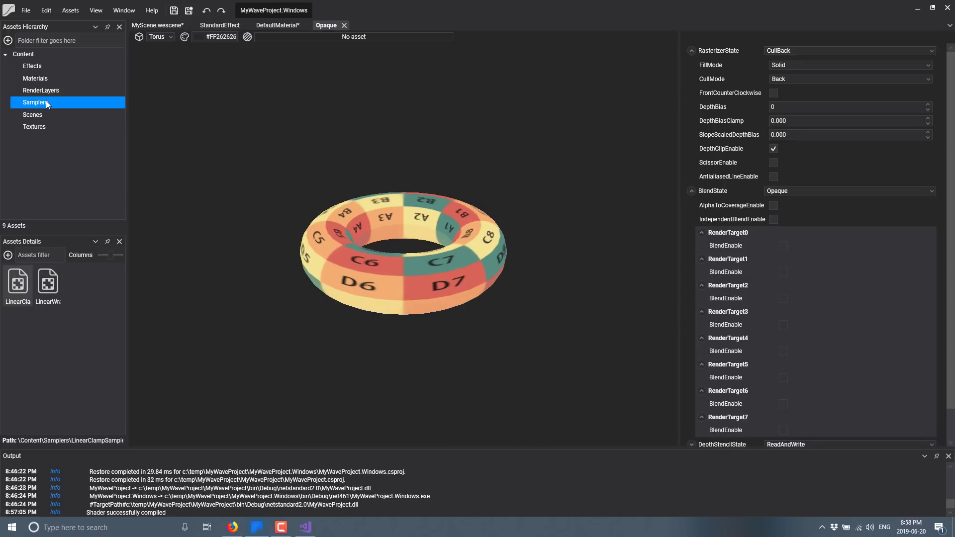
- Open LinearClampSampler and LinearWrapSampler to compare previews, then list the Textures folder
double_click(20, 288)
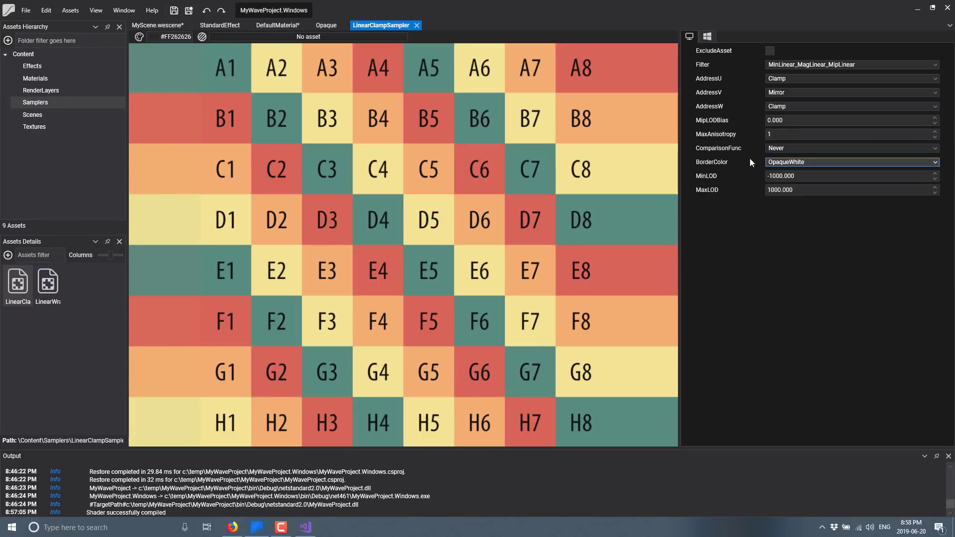
left_click(48, 285)
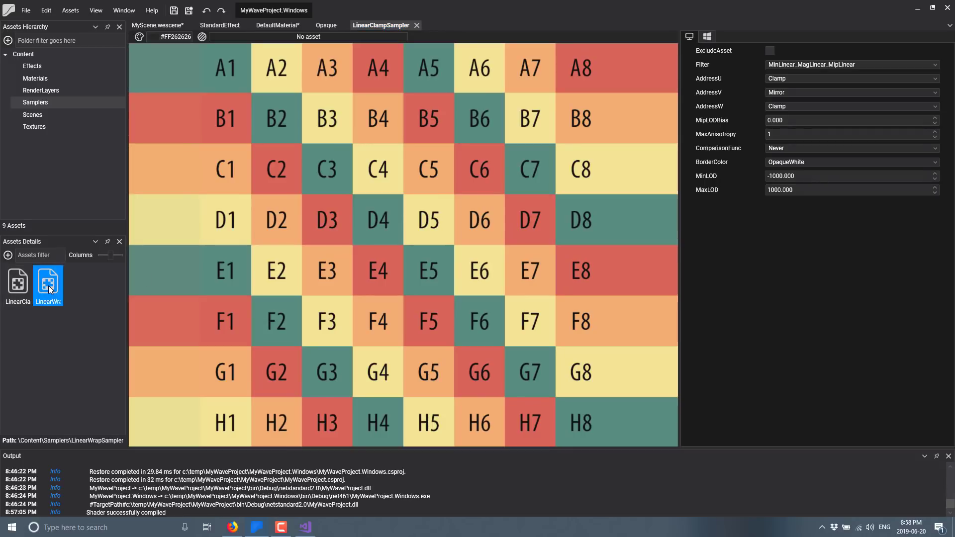
double_click(49, 285)
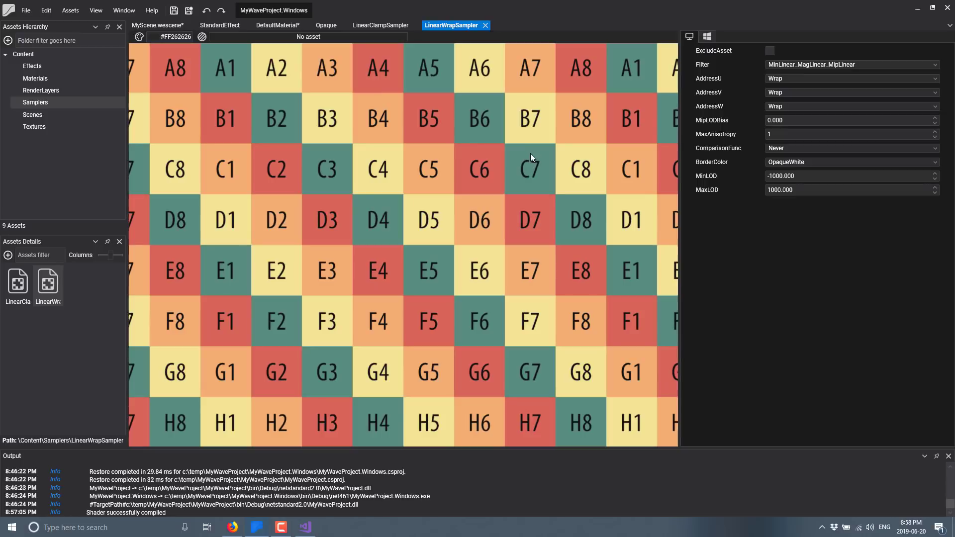
left_click(27, 125)
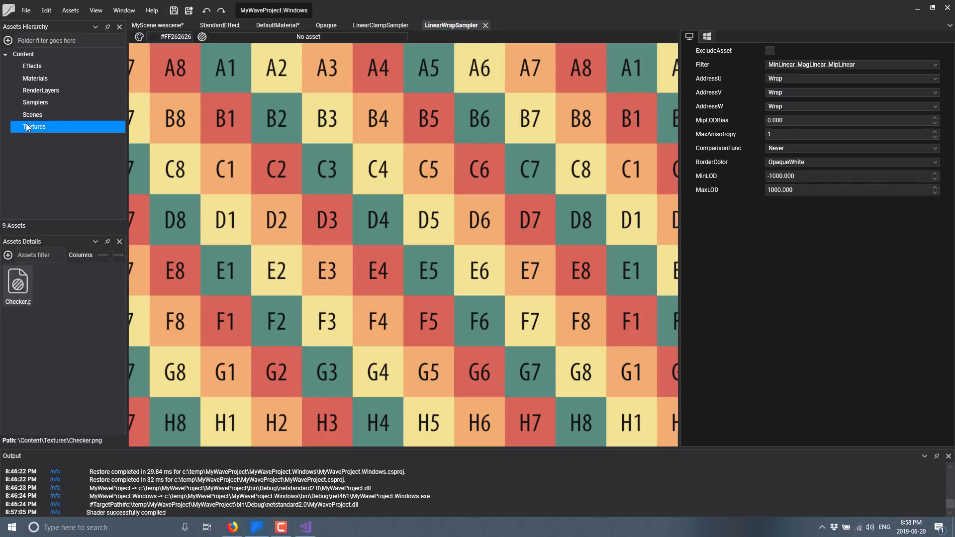
- Open Checker.png and review its PixelFormat options without changing them
double_click(17, 283)
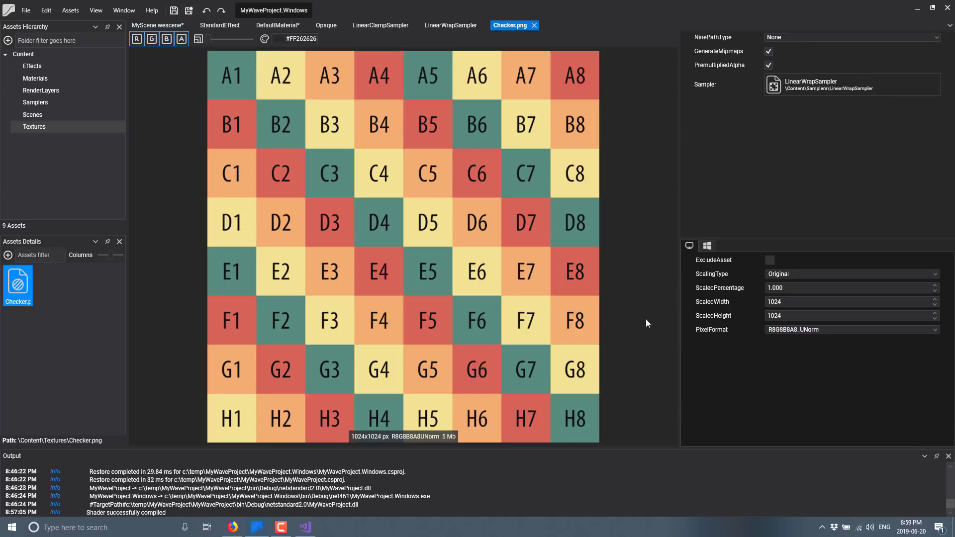
left_click(802, 331)
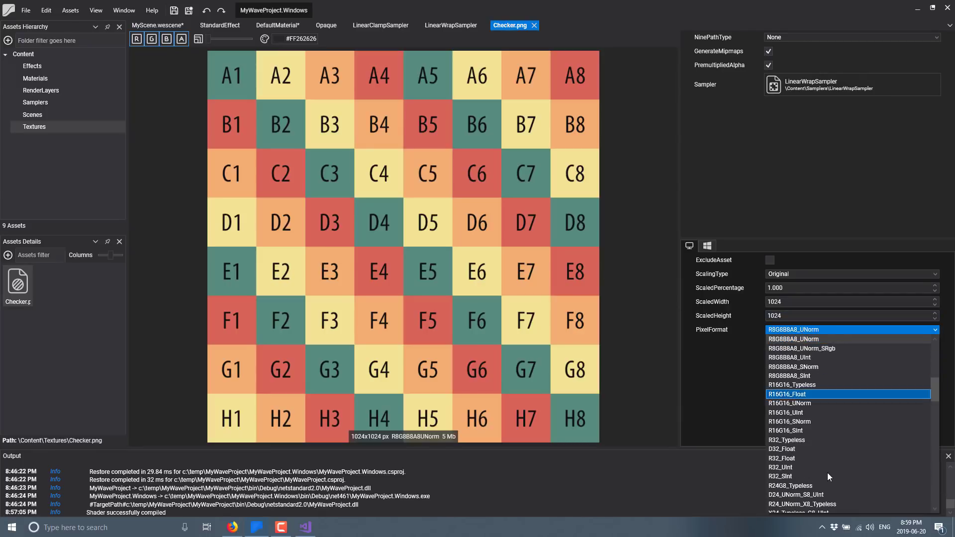
left_click(679, 356)
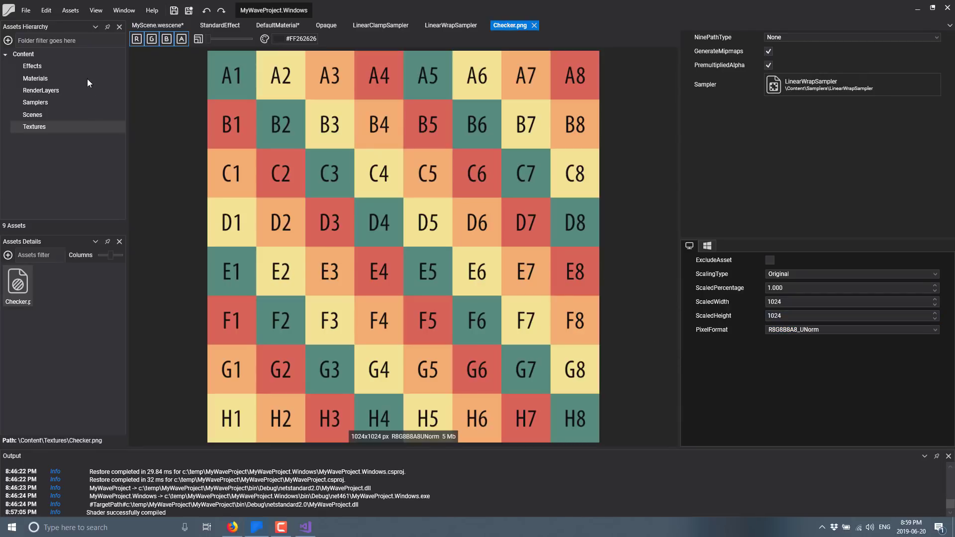
- List the Scenes folder, briefly revisit Textures, and return to Scenes showing MyScene
double_click(32, 115)
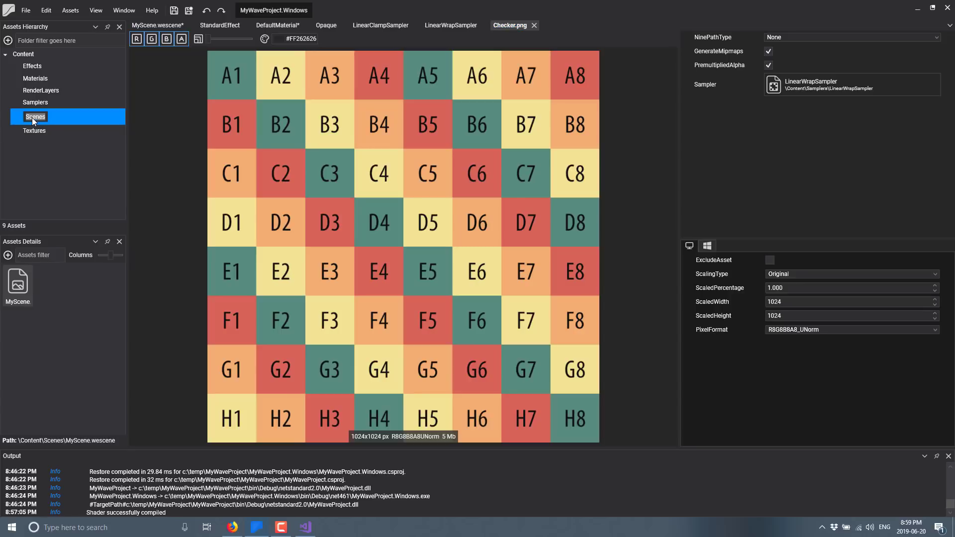
left_click(56, 130)
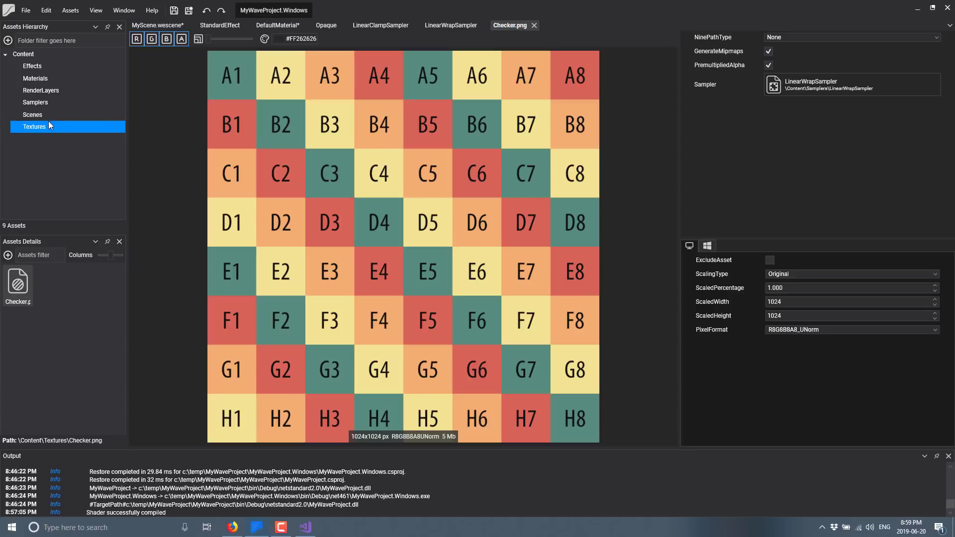
left_click(45, 117)
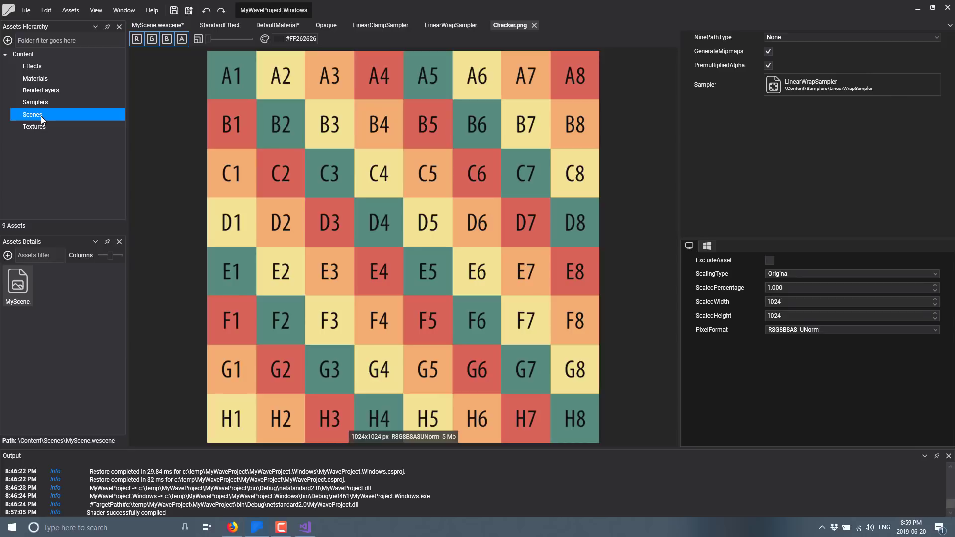
- Return to MyScene.wescene, orbit around the sphere, and select the directional light
left_click(171, 26)
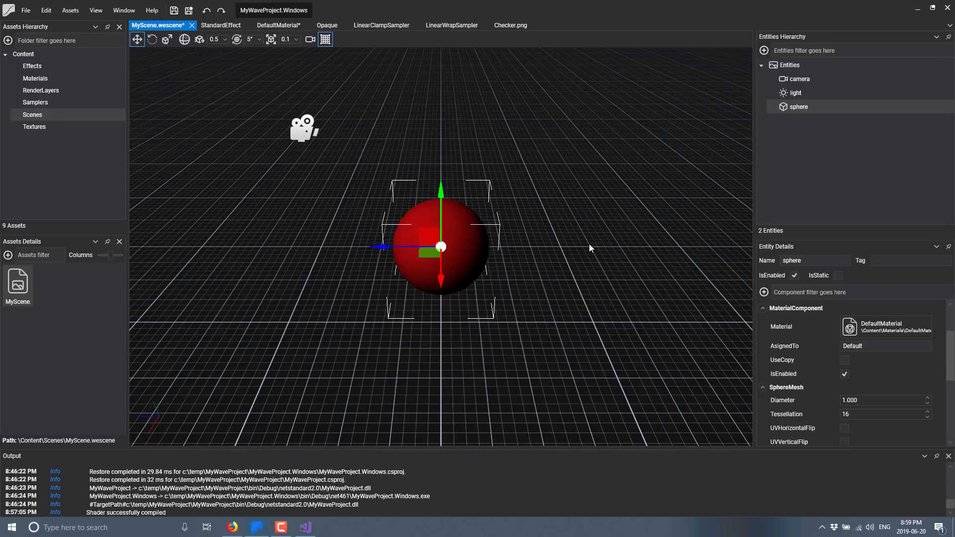
right_click_drag(582, 246, 273, 128)
left_click(273, 128)
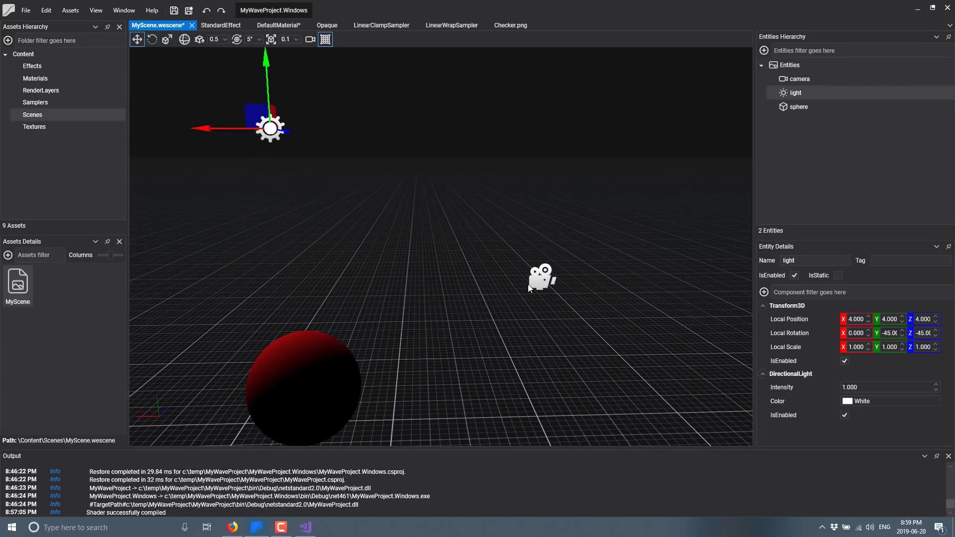
right_click_drag(527, 284, 547, 270)
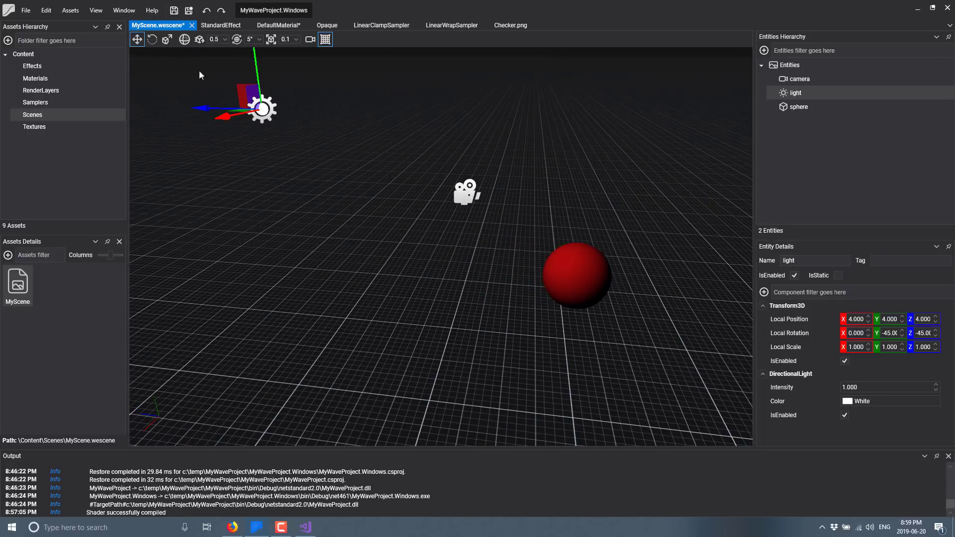
left_click(23, 11)
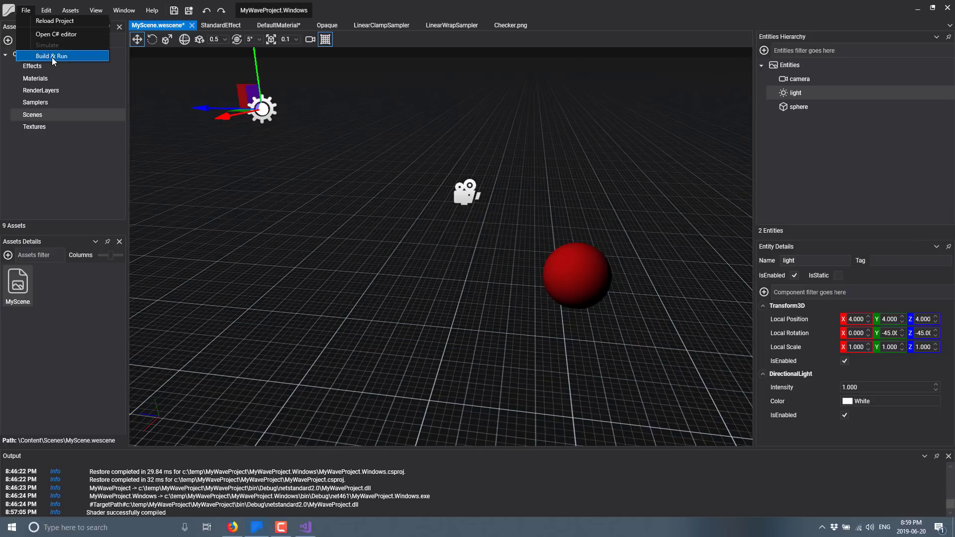
key("alt+Tab")
left_click(391, 230)
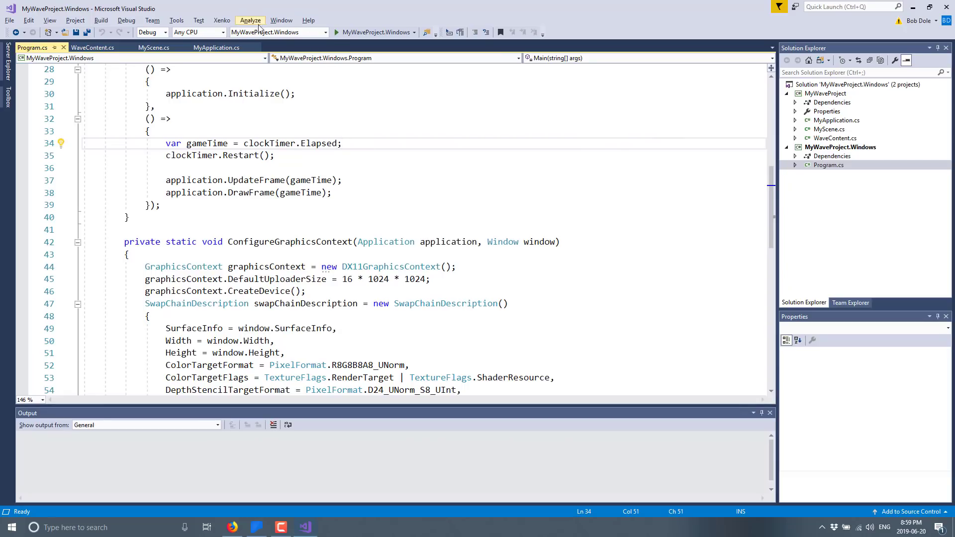
left_click(209, 33)
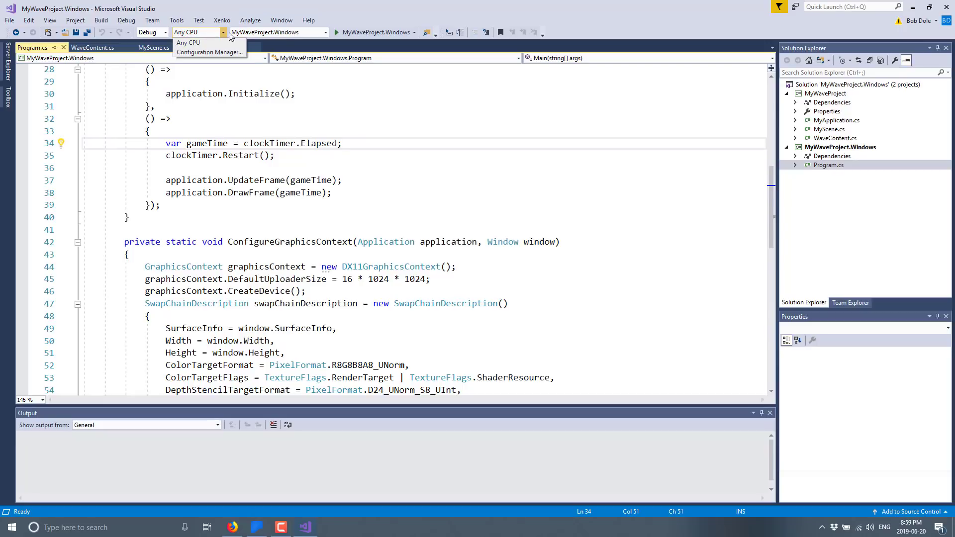
left_click(248, 37)
left_click(324, 33)
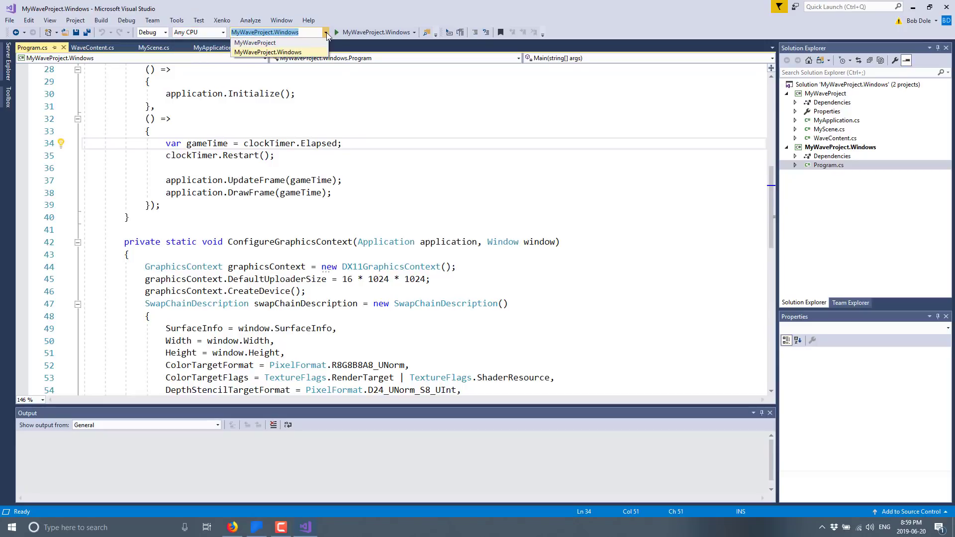
left_click(325, 32)
left_click(165, 33)
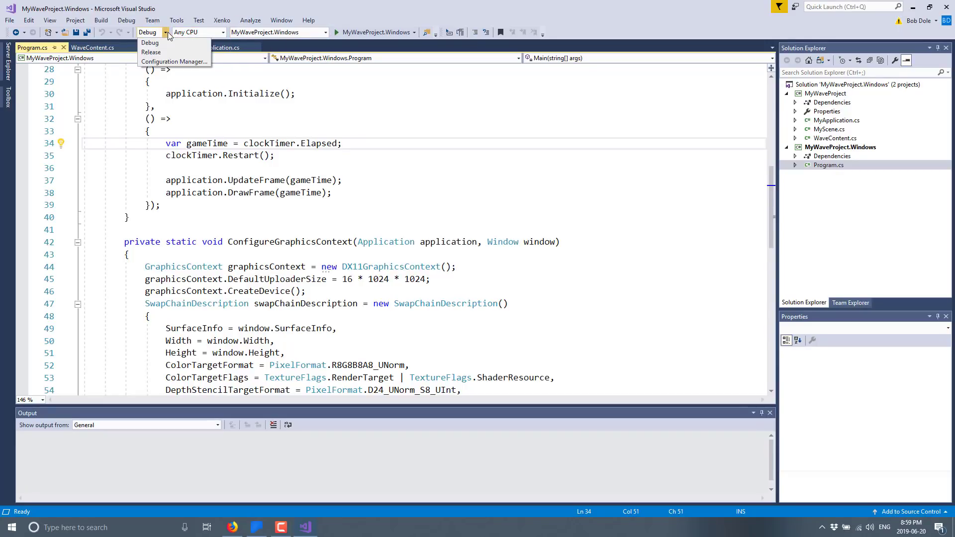
left_click(343, 122)
left_click(414, 33)
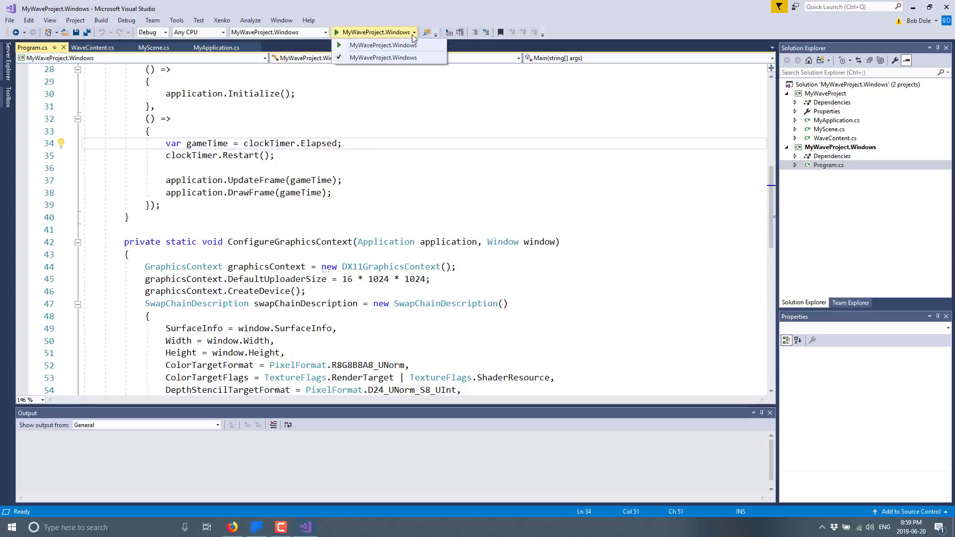
left_click(543, 193)
key("alt+Tab")
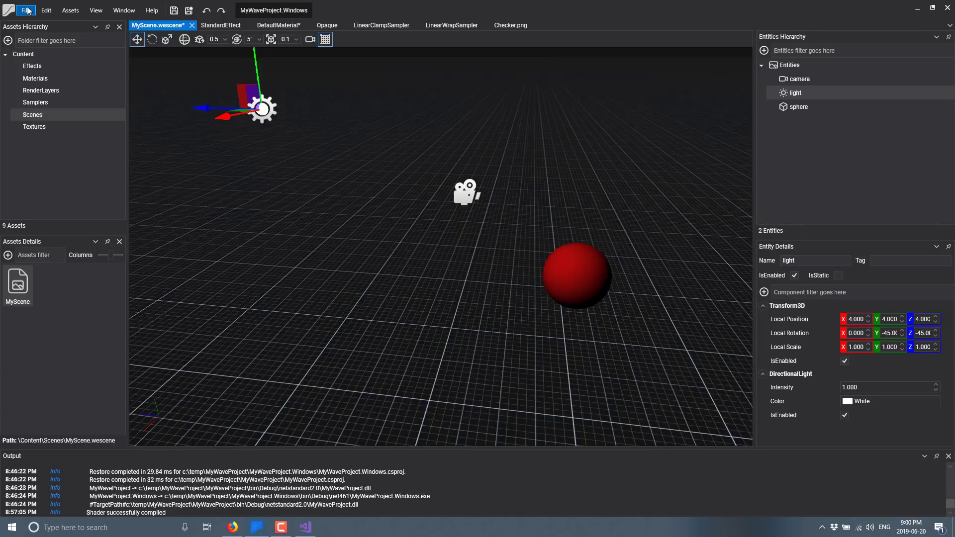
- Dismiss the Help menu, clear the light selection, and select the red sphere
left_click(152, 9)
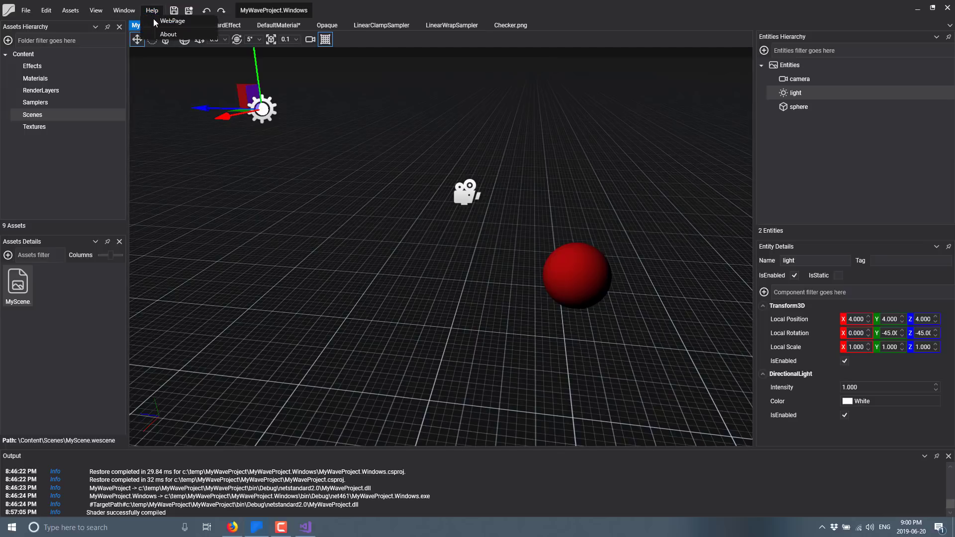
left_click(348, 236)
left_click(348, 235)
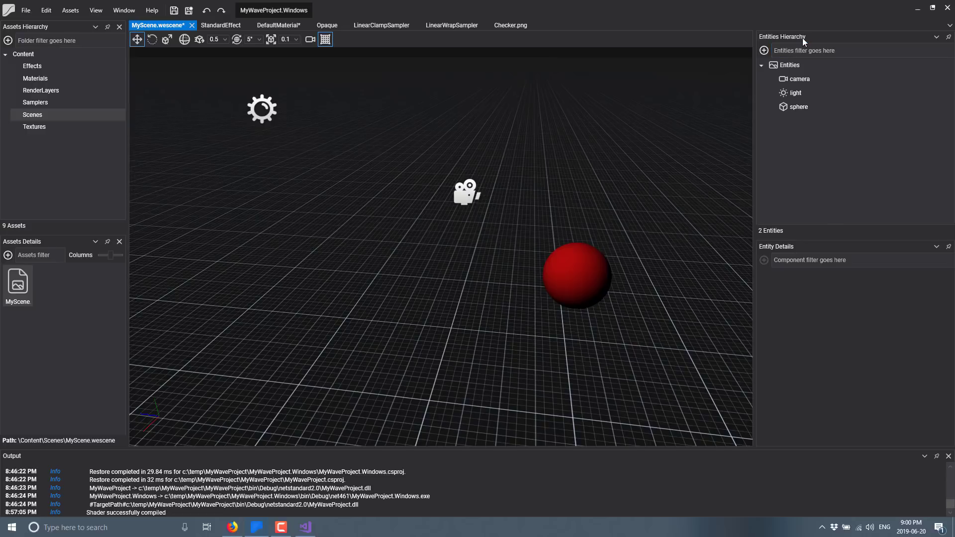
left_click(796, 107)
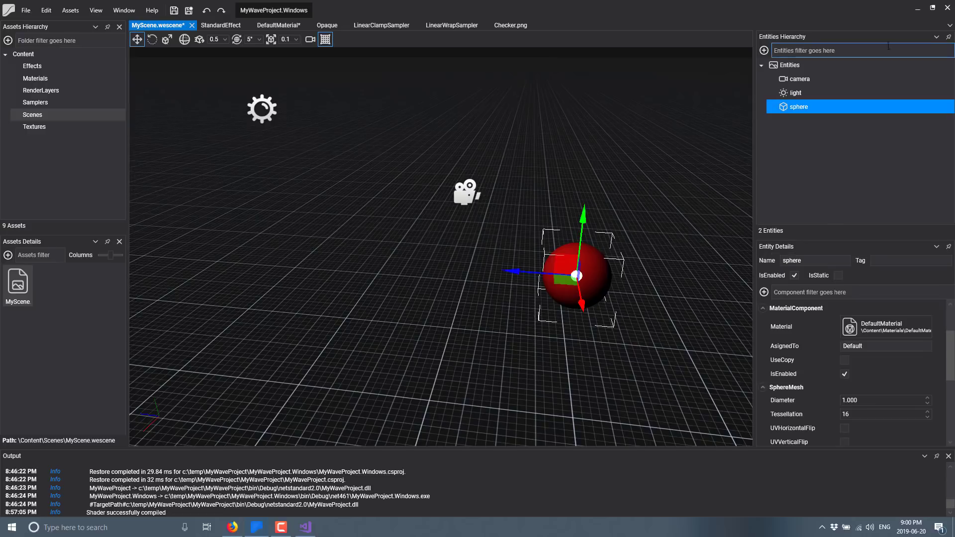
- Set Entities Hierarchy and Entity Details panels to auto-hide at the edge
left_click(948, 36)
mouse_move(951, 42)
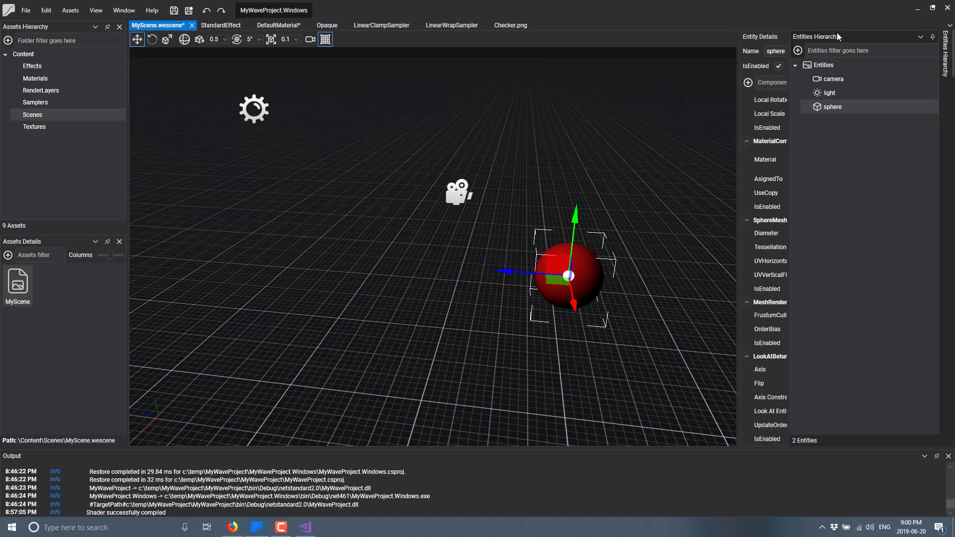
left_click(931, 37)
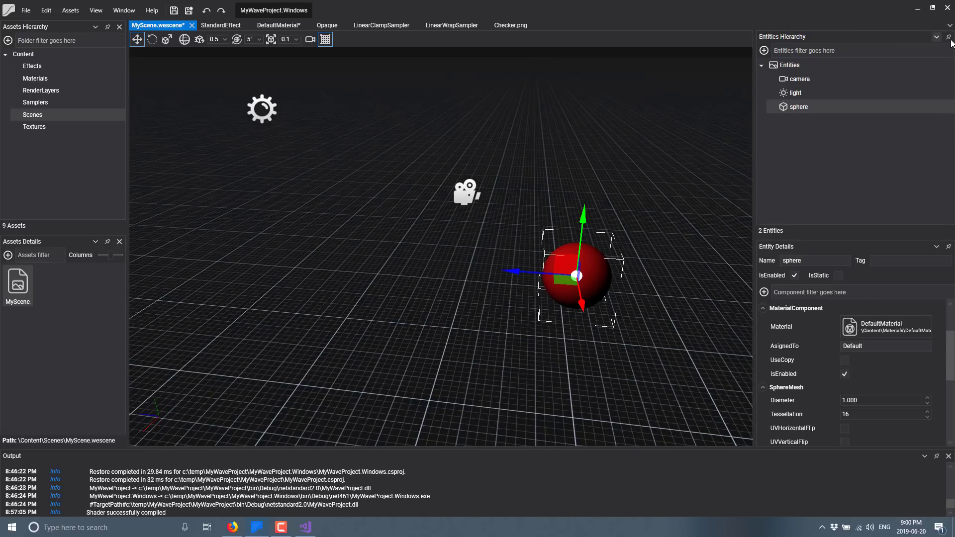
left_click(947, 40)
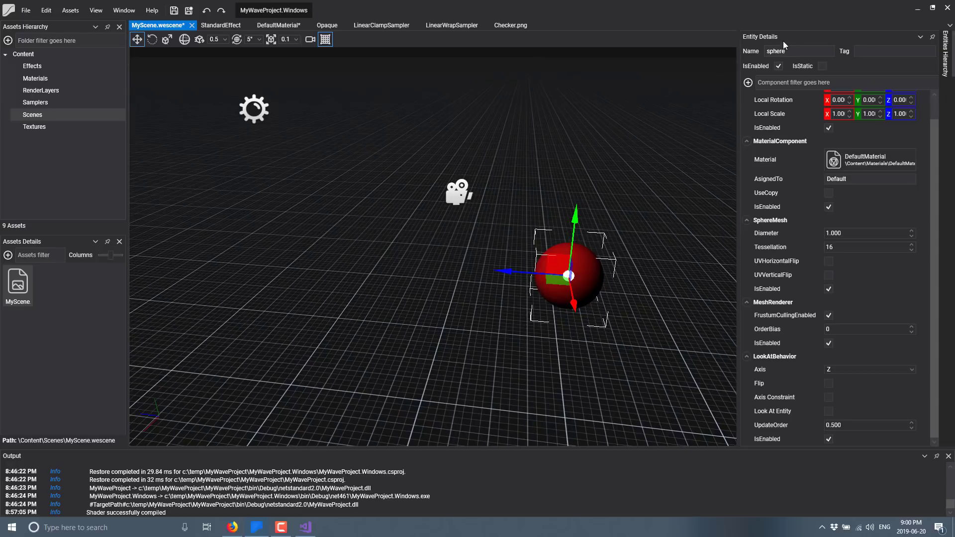
left_click(709, 104)
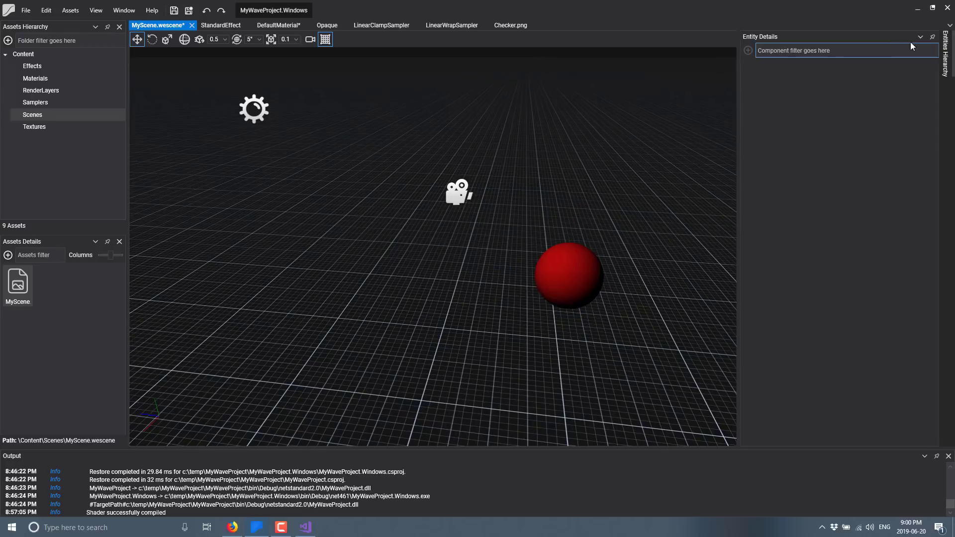
left_click(919, 36)
left_click(903, 49)
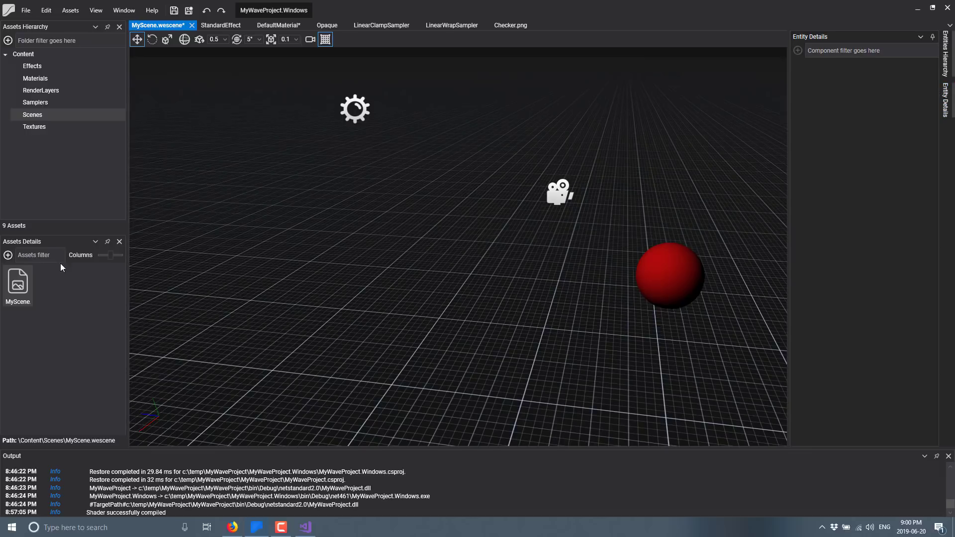
- Dock Assets Details at the right, close Output, and browse the Window, Assets and File menus
left_click_drag(20, 244, 948, 266)
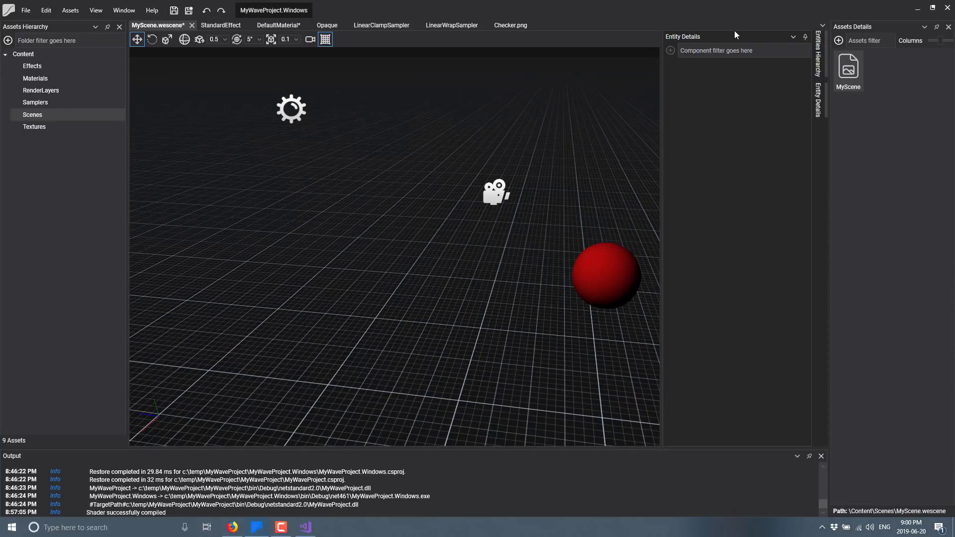
left_click(821, 456)
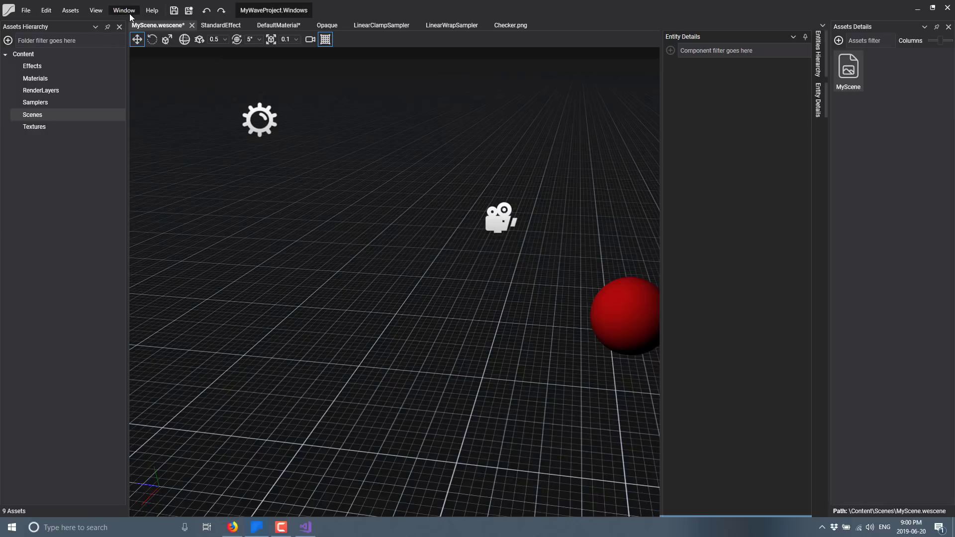
left_click(128, 12)
mouse_move(95, 15)
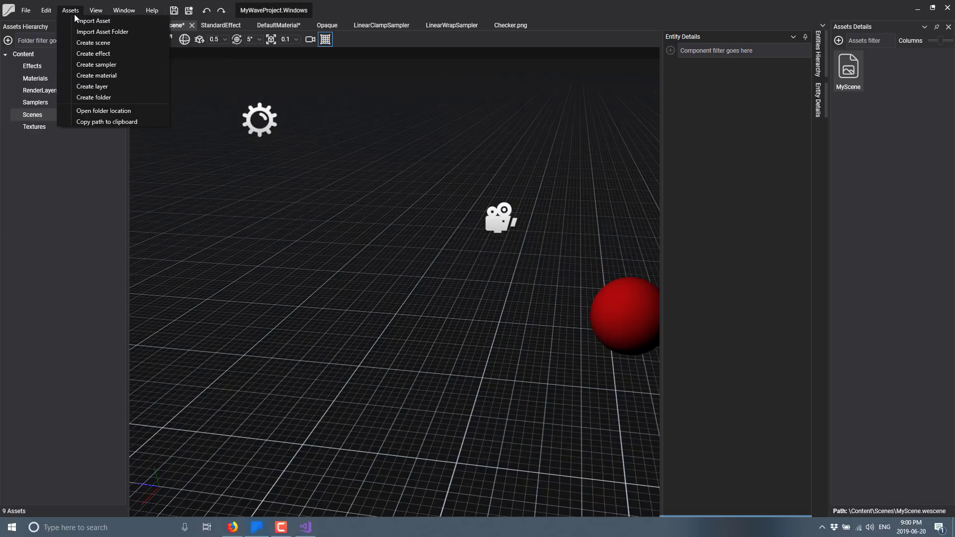
mouse_move(123, 8)
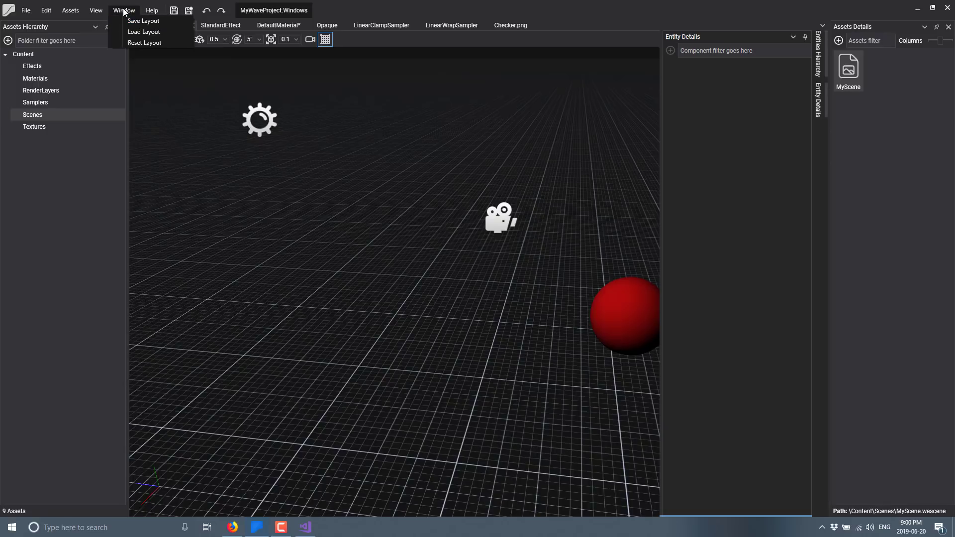
mouse_move(45, 9)
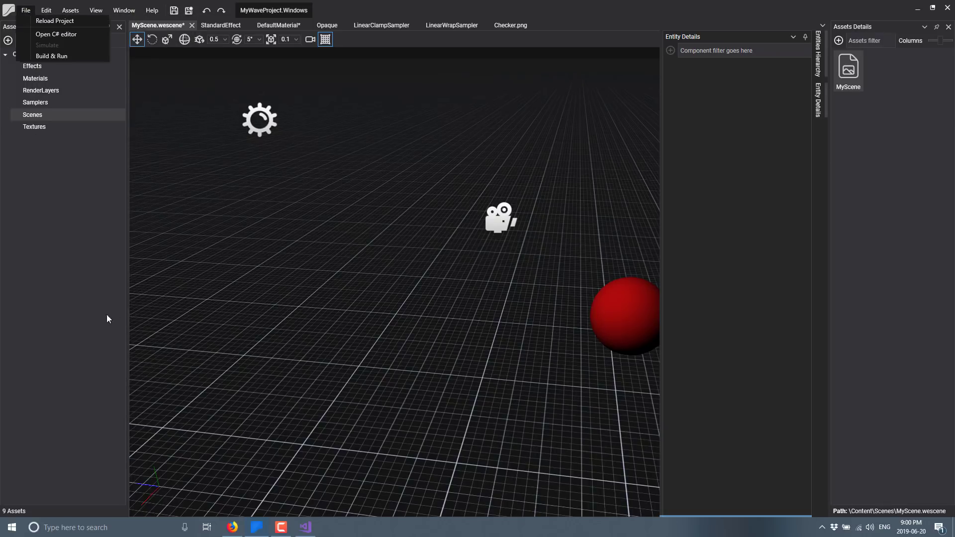
left_click(83, 314)
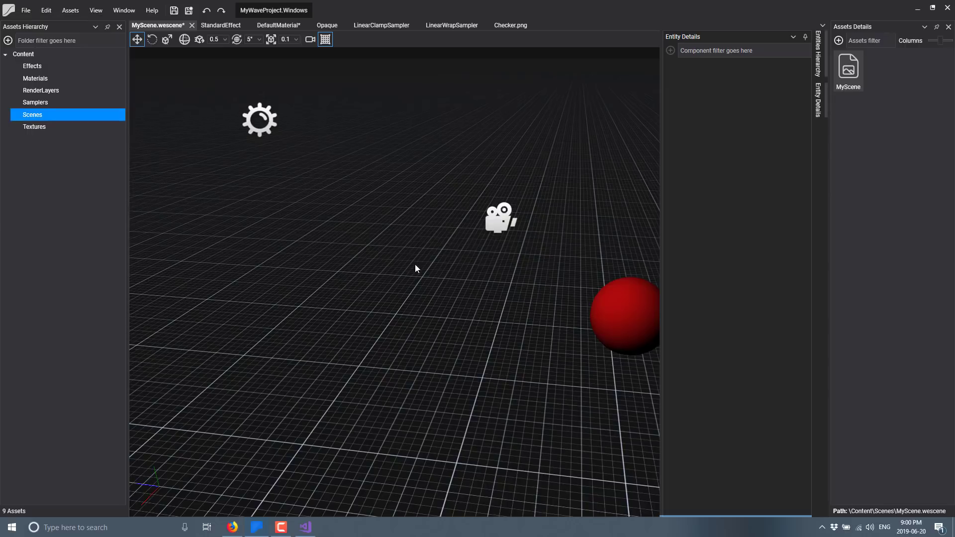
- Orbit the viewport around the red sphere, then switch to the WaveEngine blog in the browser
right_click_drag(415, 264, 737, 280)
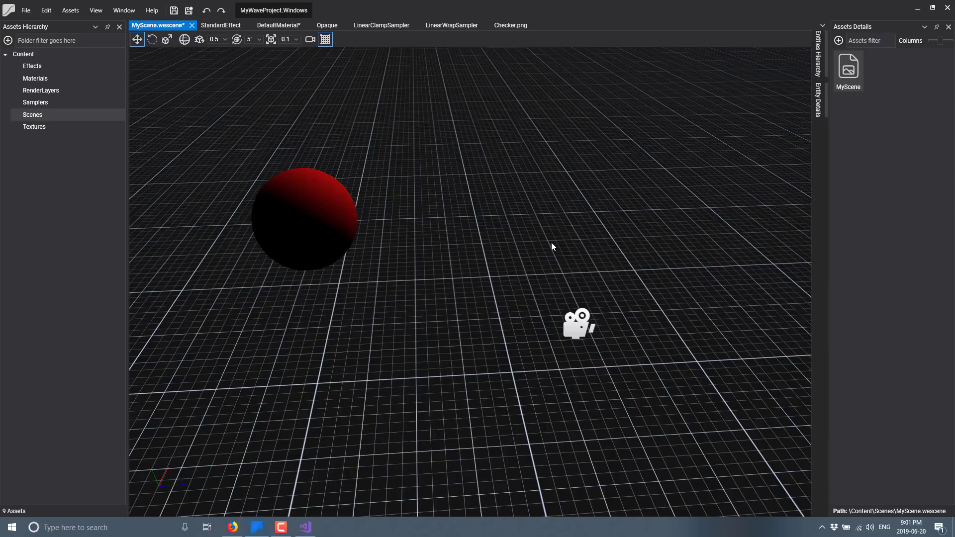
right_click_drag(551, 243, 645, 283)
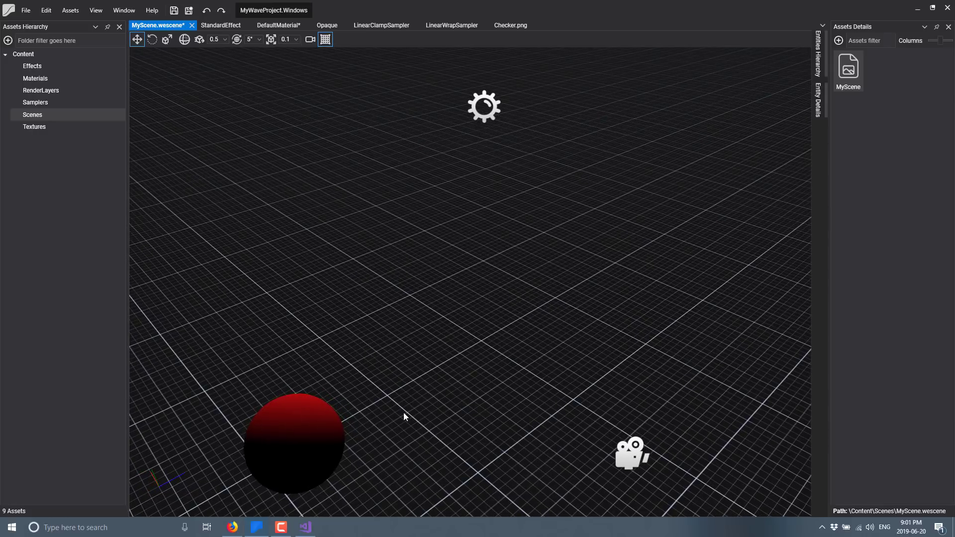
left_click(233, 526)
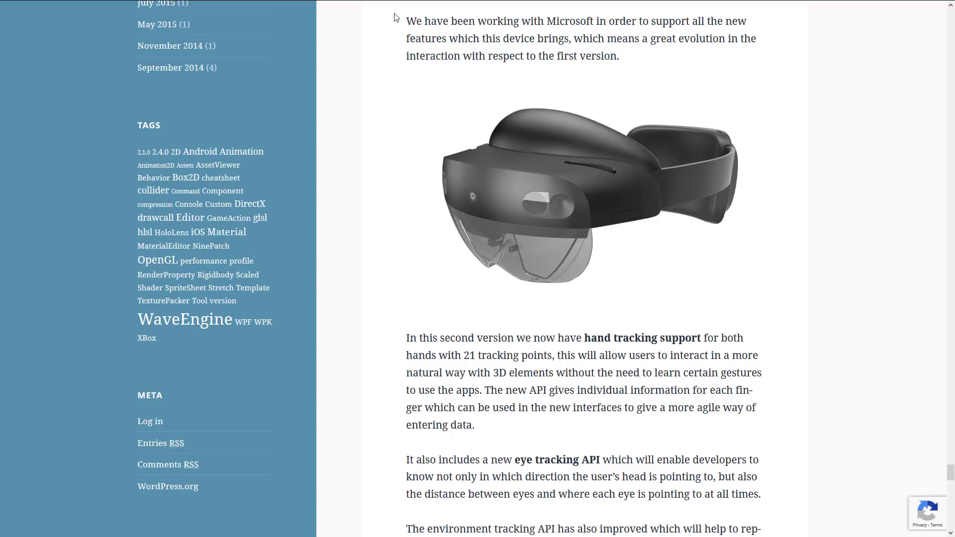
- Scroll the WaveEngine Team blog's 3.0 preview post up to its title, then Alt+Tab back to MyScene.wescene
scroll(575, 421, "up", 20)
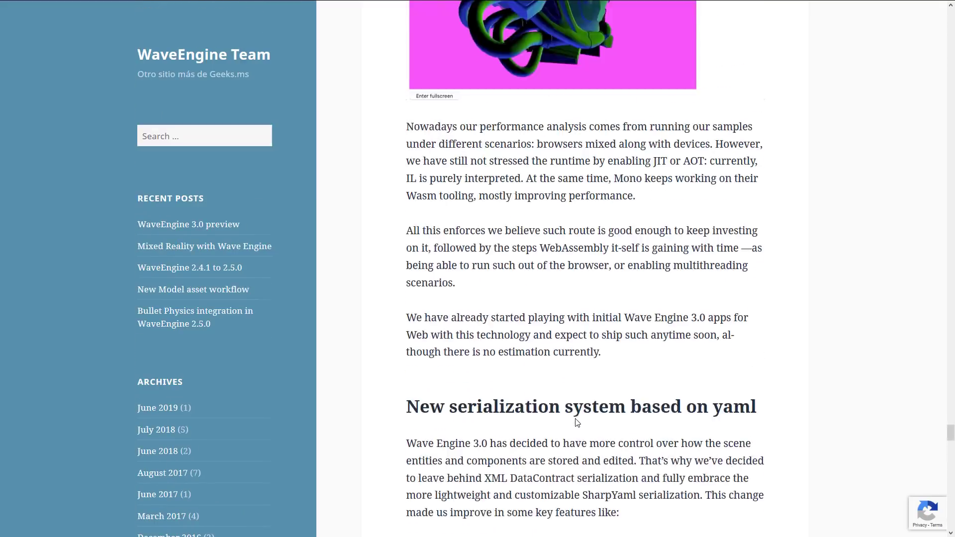
scroll(576, 422, "up", 20)
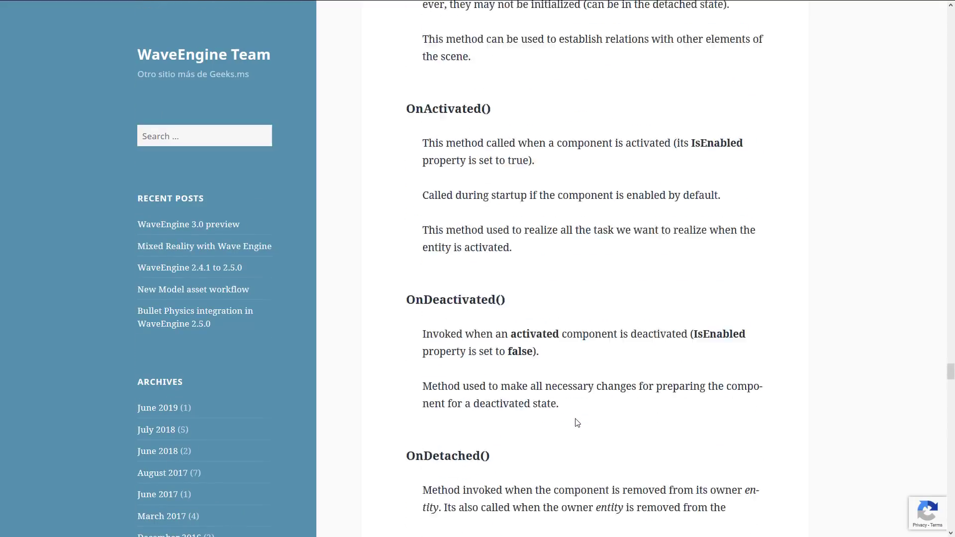
scroll(576, 422, "up", 20)
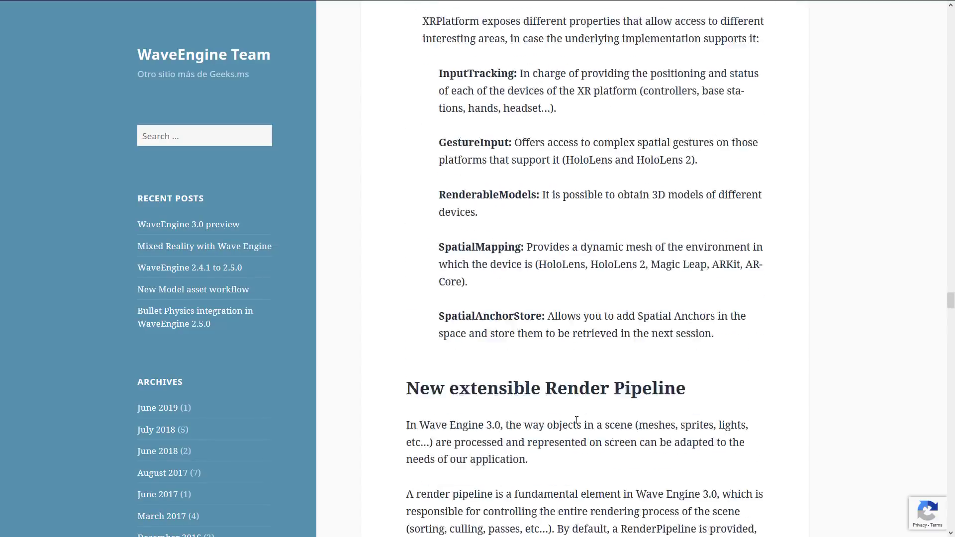
scroll(577, 420, "up", 20)
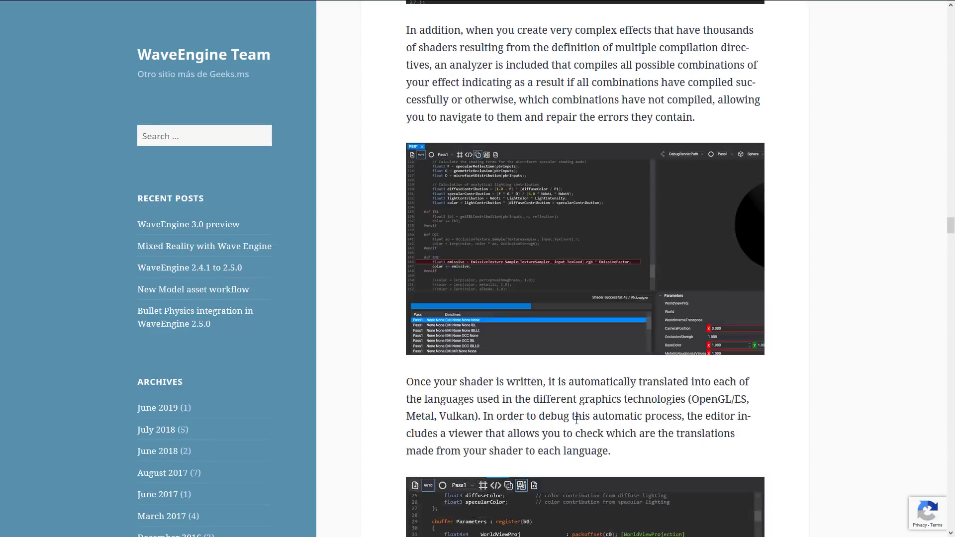
scroll(576, 420, "up", 20)
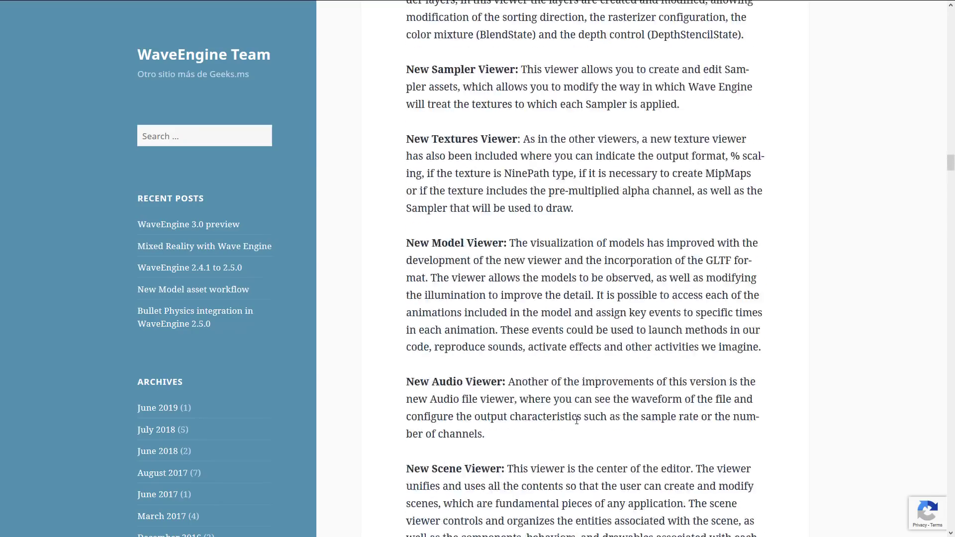
scroll(576, 420, "up", 20)
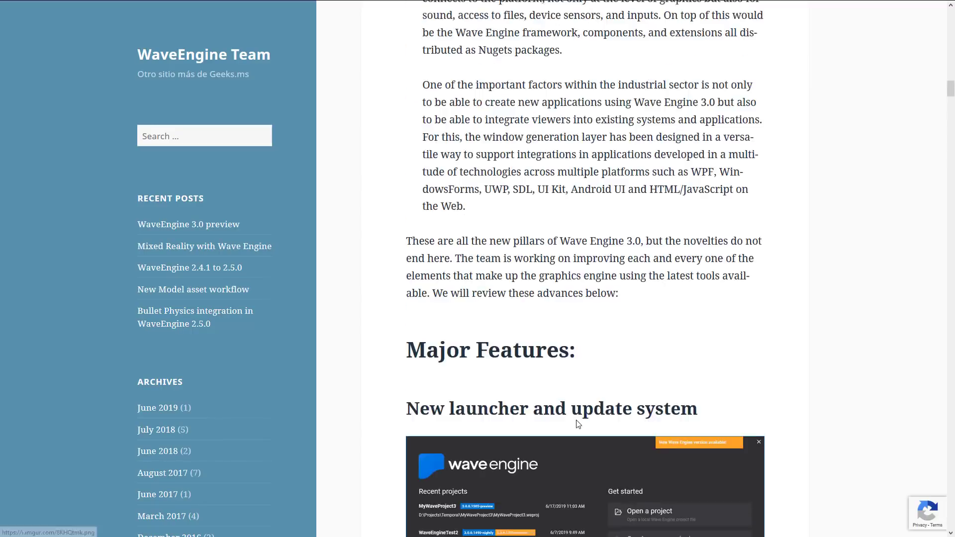
scroll(578, 423, "up", 20)
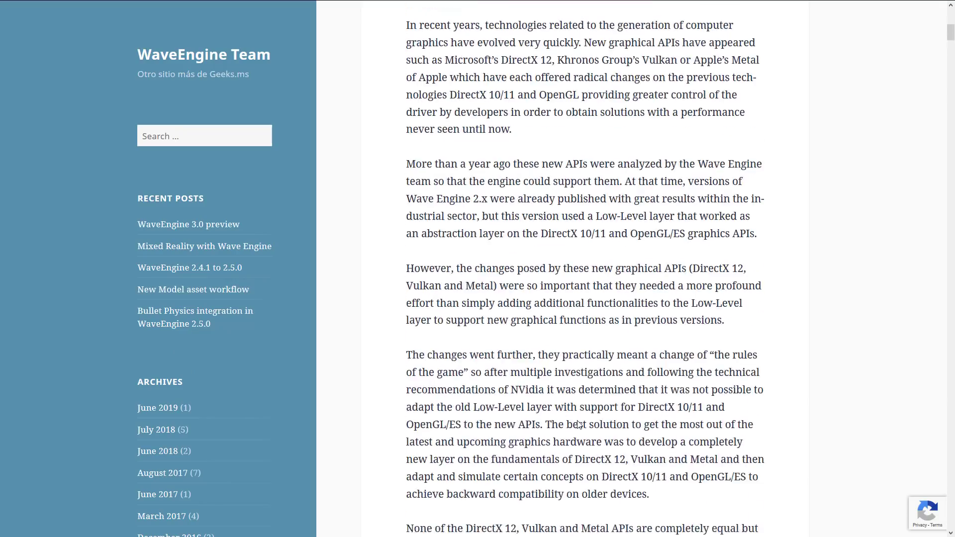
scroll(578, 421, "up", 4)
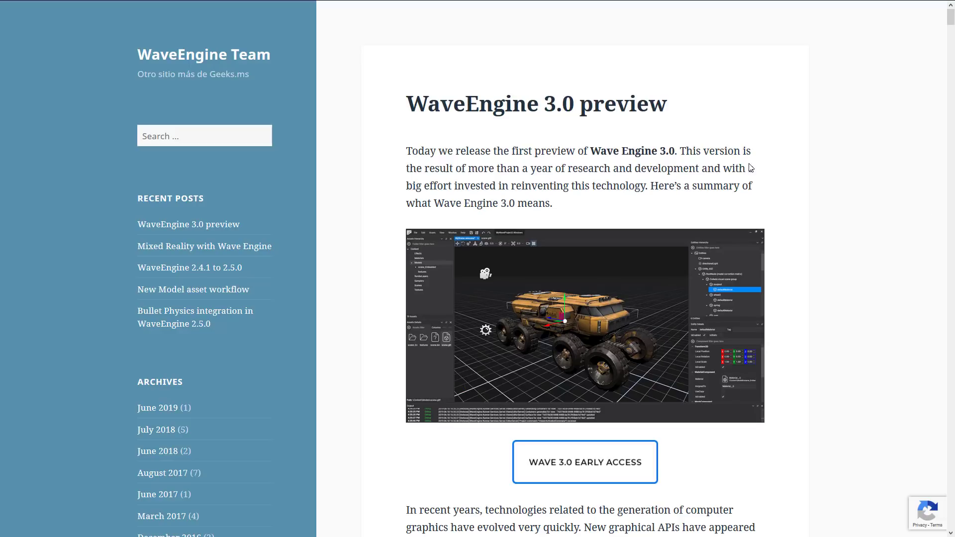
scroll(654, 321, "down", 20)
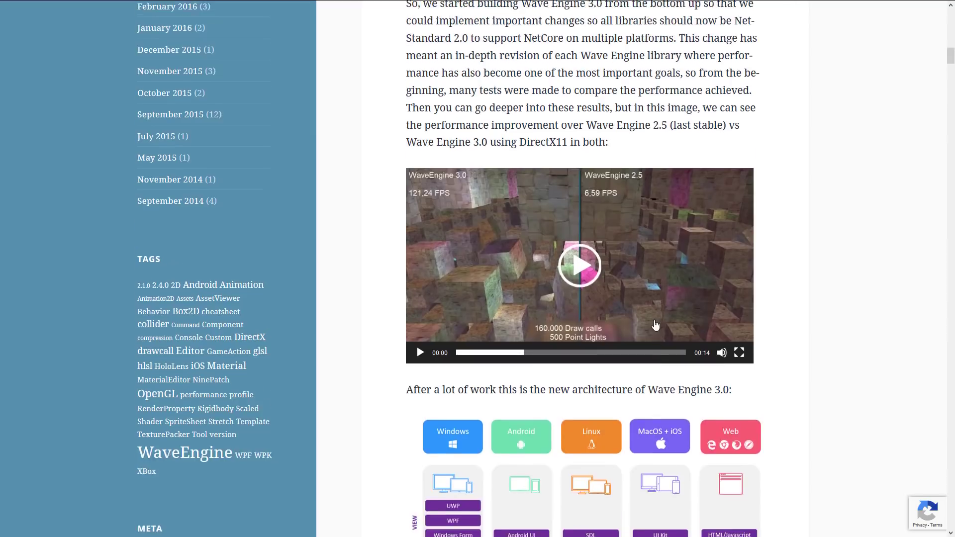
scroll(654, 320, "up", 12)
scroll(655, 320, "up", 12)
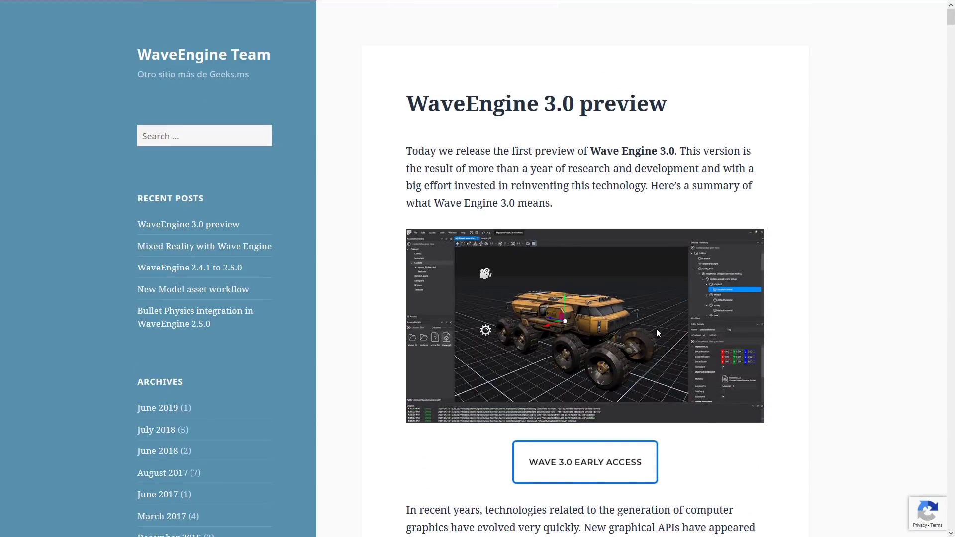
key("alt+Tab")
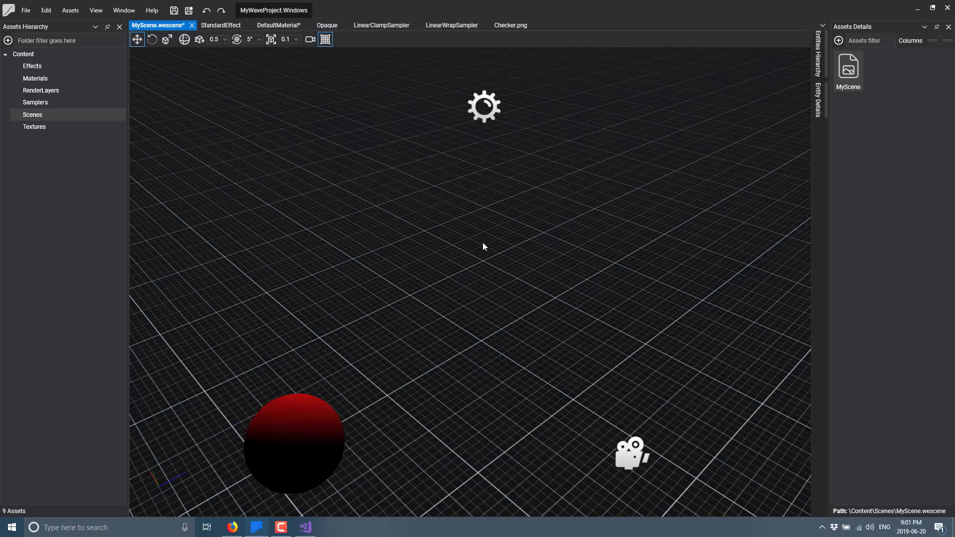
- Orbit the 3D viewport to look down on the gear, red sphere and camera from higher up
right_click_drag(482, 244, 572, 301)
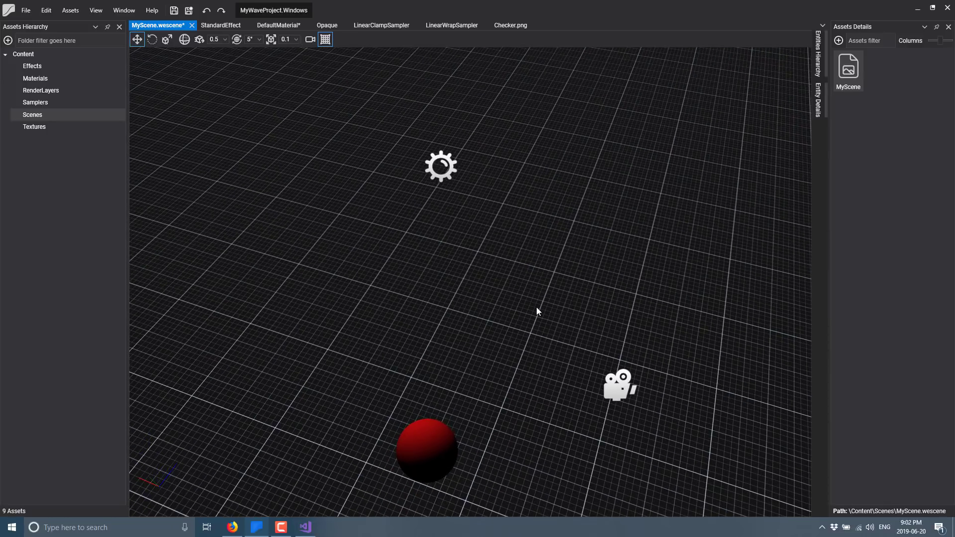